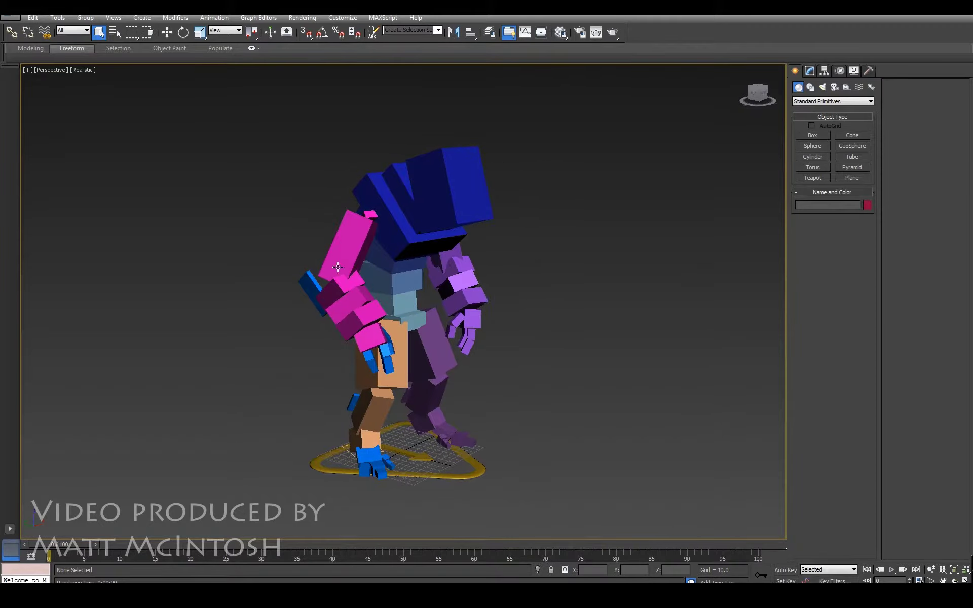
# Play the block character's animation in the perspective view and stop playback
pyautogui.keyDown('alt'); pyautogui.moveTo(448, 294); pyautogui.dragTo(417, 315, button='middle'); pyautogui.keyUp('alt')
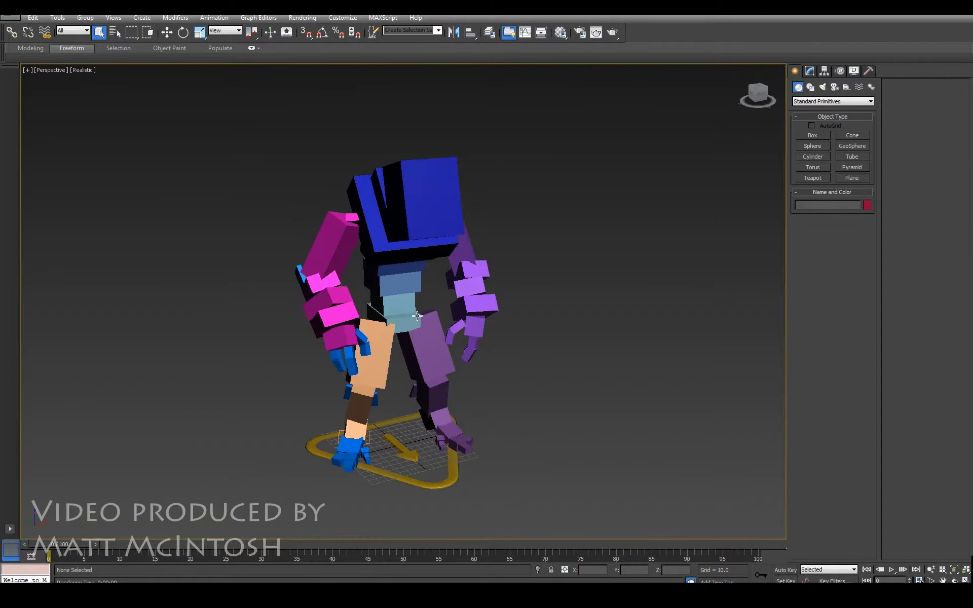
pyautogui.click(893, 567)
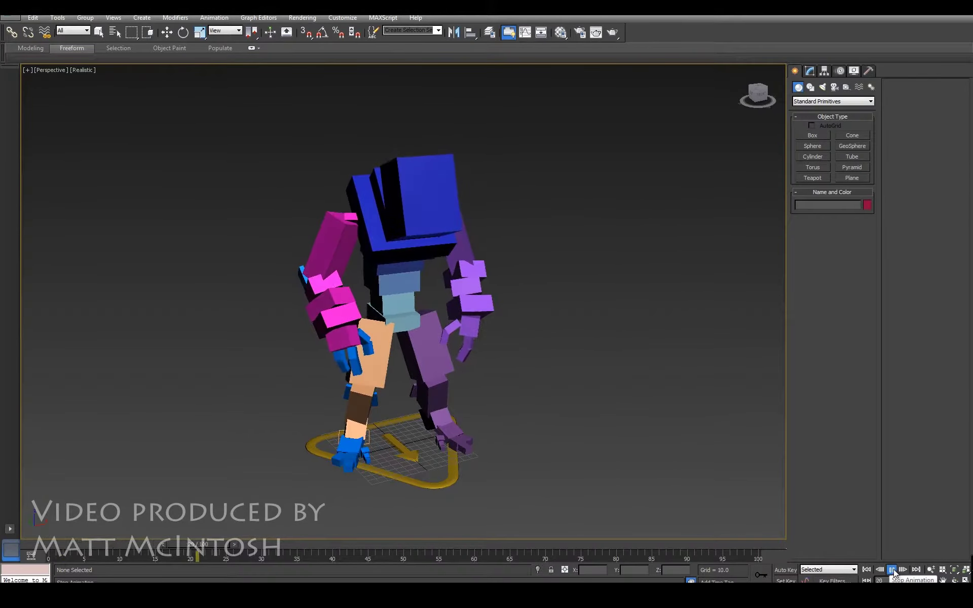
pyautogui.click(892, 569)
pyautogui.keyDown('alt'); pyautogui.moveTo(426, 386); pyautogui.dragTo(431, 383, button='middle'); pyautogui.keyUp('alt')
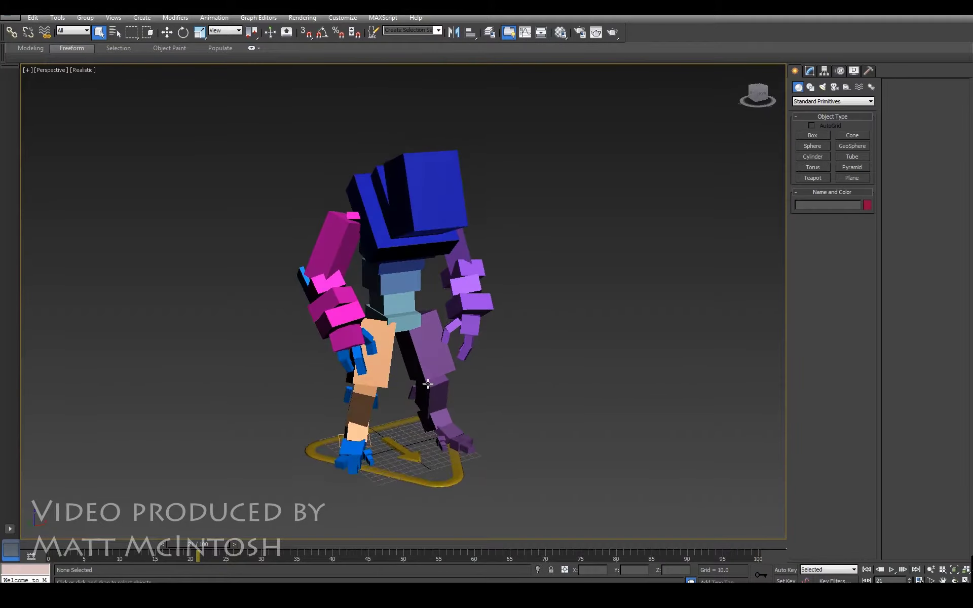
# Test-render the current frame of the character before adding lights and close the rendered image
pyautogui.click(612, 32)
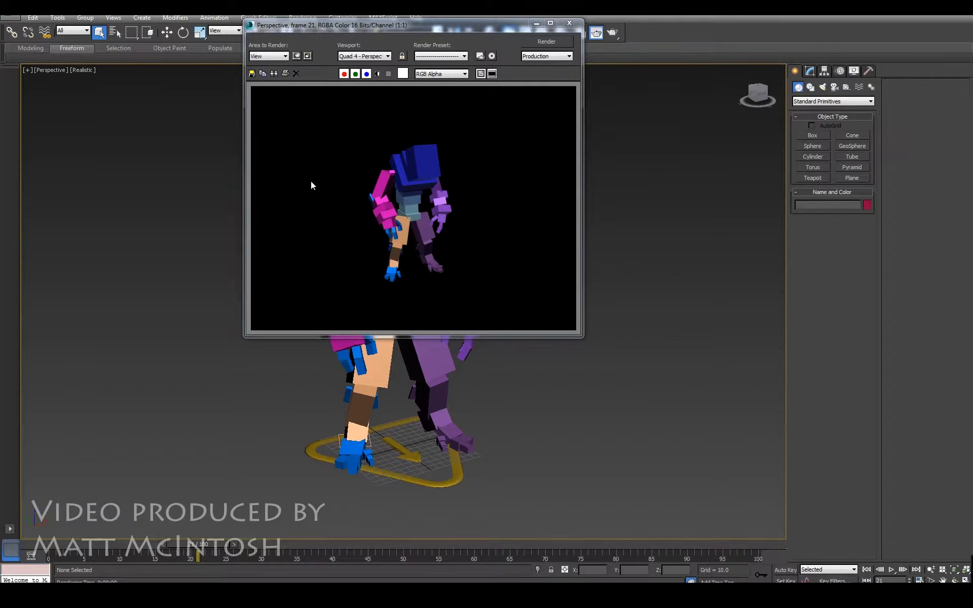
pyautogui.click(569, 24)
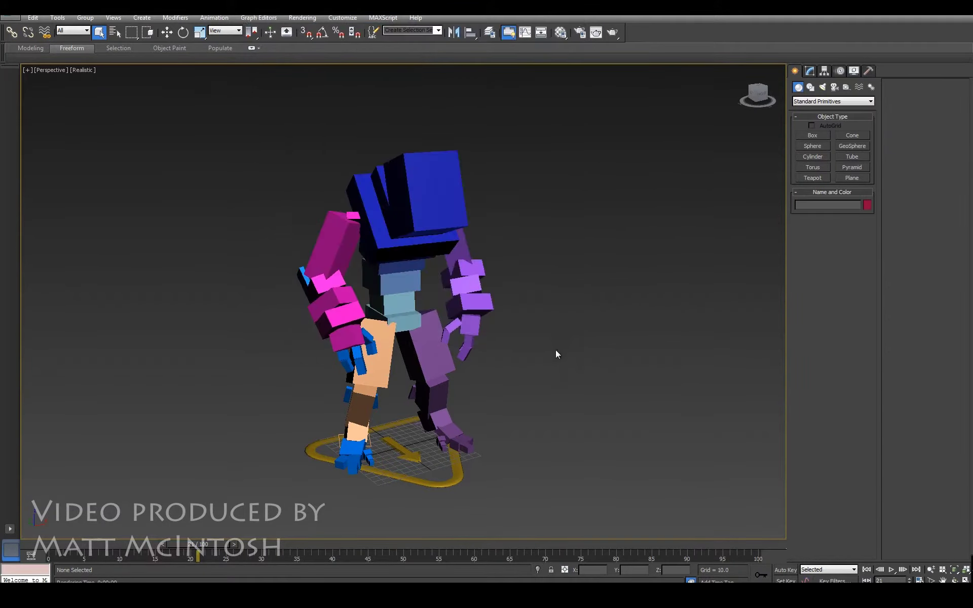
pyautogui.keyDown('alt'); pyautogui.moveTo(575, 399); pyautogui.dragTo(550, 356, button='middle'); pyautogui.keyUp('alt')
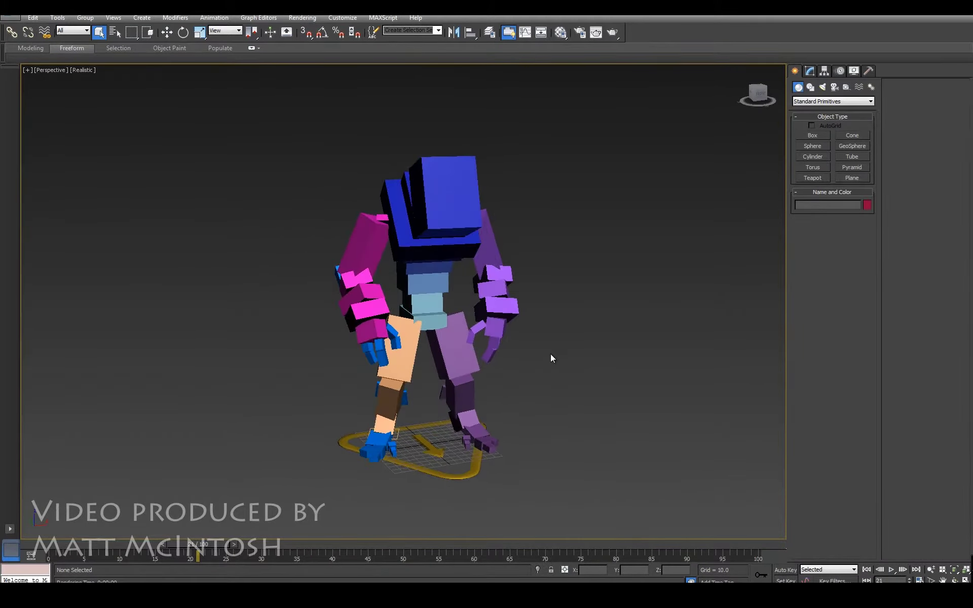
pyautogui.click(823, 88)
pyautogui.click(834, 102)
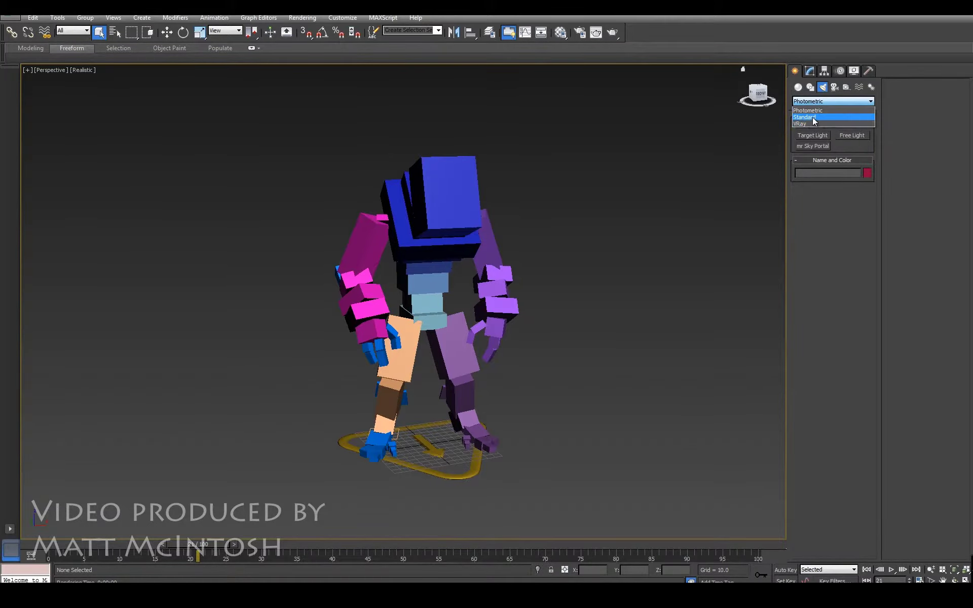
pyautogui.click(813, 118)
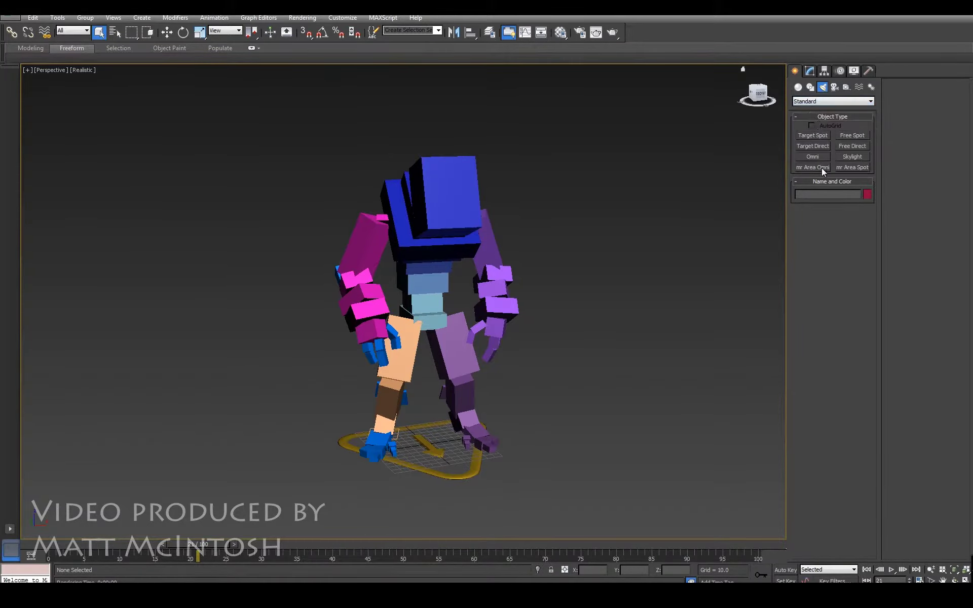
pyautogui.click(871, 88)
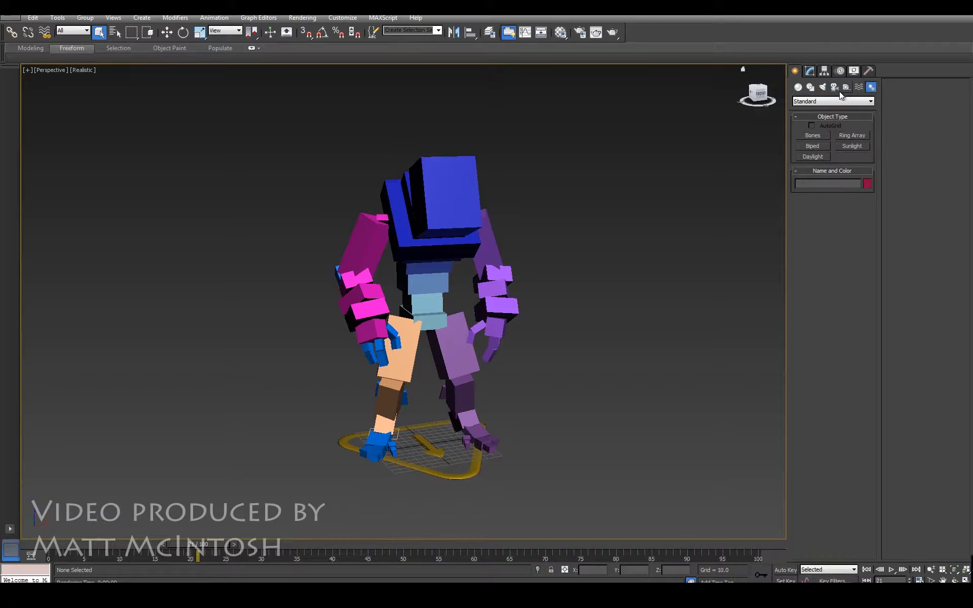
pyautogui.click(823, 88)
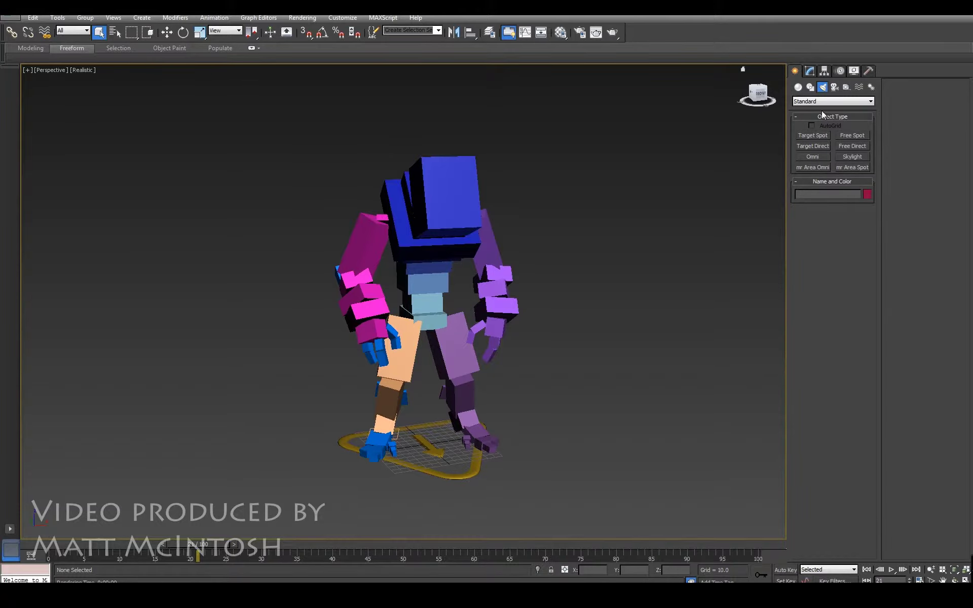
# Create a Daylight system at the character's base with an orbital scale of about 376, declining the recommended Logarithmic Exposure Control
pyautogui.click(871, 88)
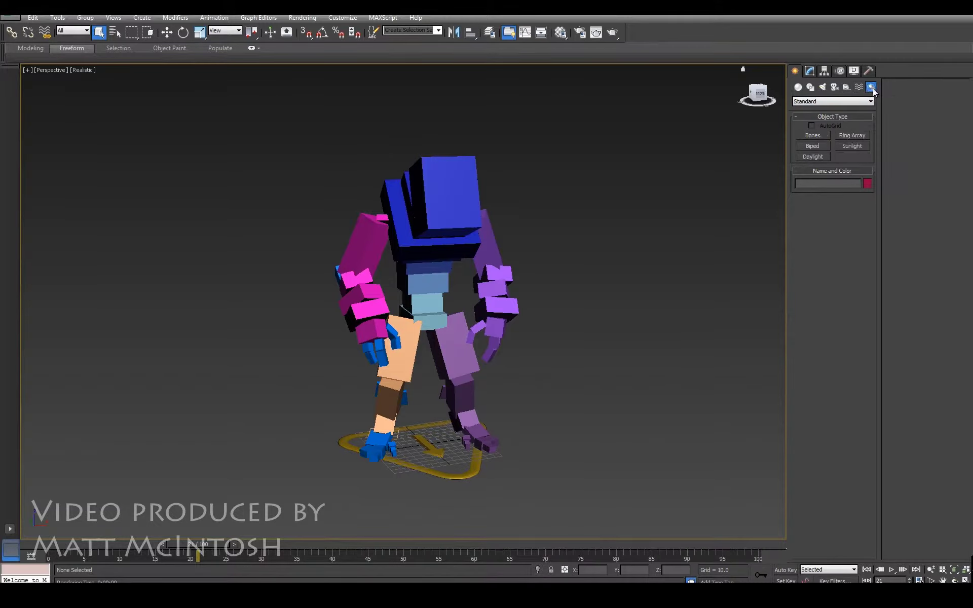
pyautogui.click(816, 157)
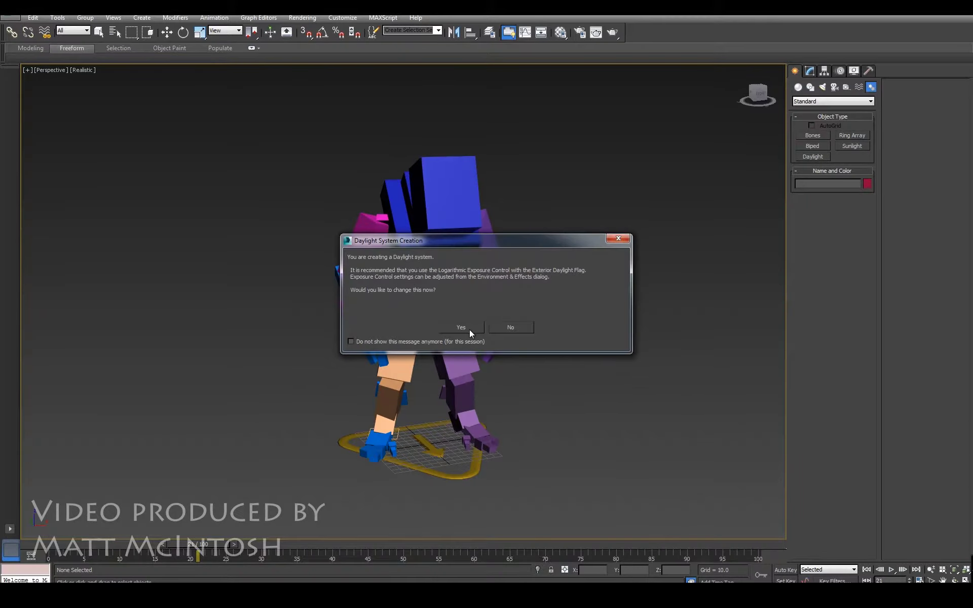
pyautogui.click(510, 328)
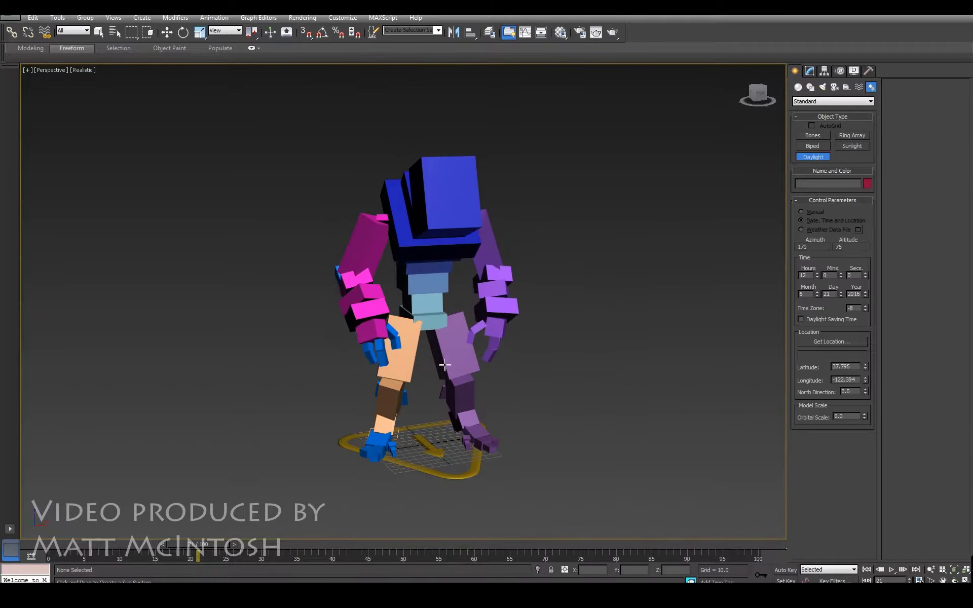
pyautogui.moveTo(572, 455); pyautogui.dragTo(540, 453)
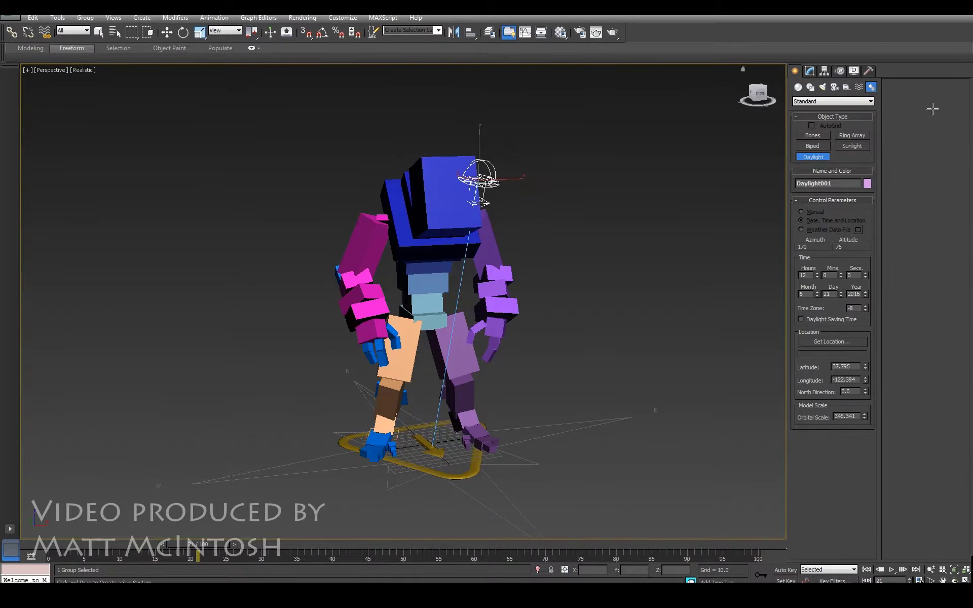
pyautogui.click(954, 116)
# Set the Daylight system's sunlight to mr Sun and its skylight to mr Sky, accepting the mr Physical Sky environment map
pyautogui.scroll(-2, 604, 206)
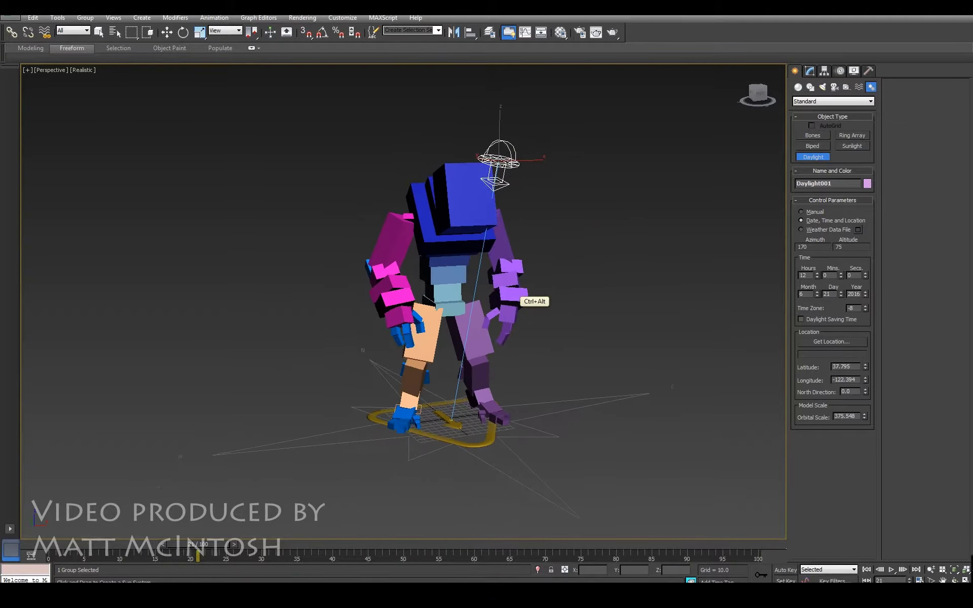
pyautogui.moveTo(546, 196); pyautogui.dragTo(447, 257, button='middle')
pyautogui.press('w')
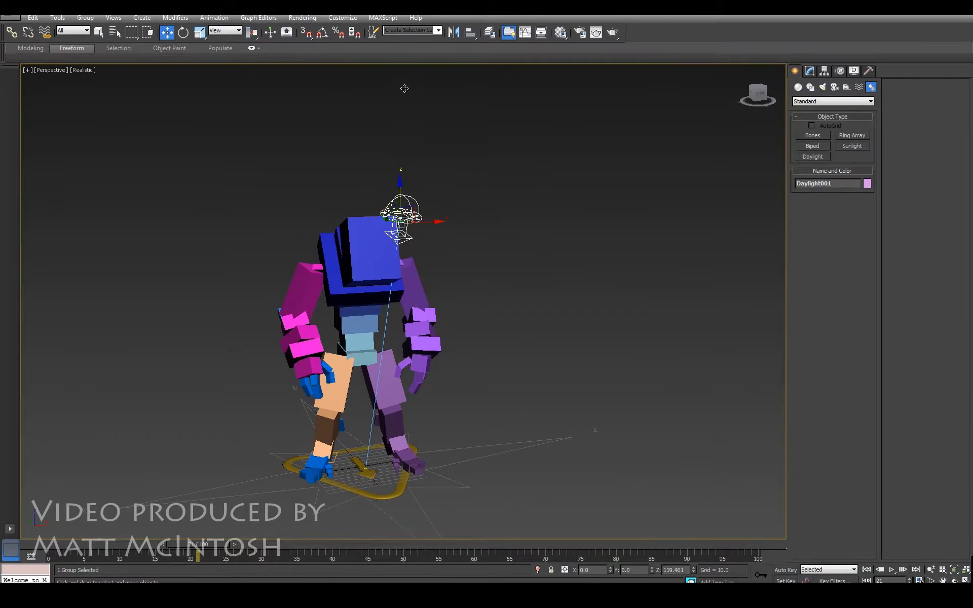
pyautogui.keyDown('alt'); pyautogui.moveTo(403, 200); pyautogui.dragTo(393, 242, button='middle'); pyautogui.keyUp('alt')
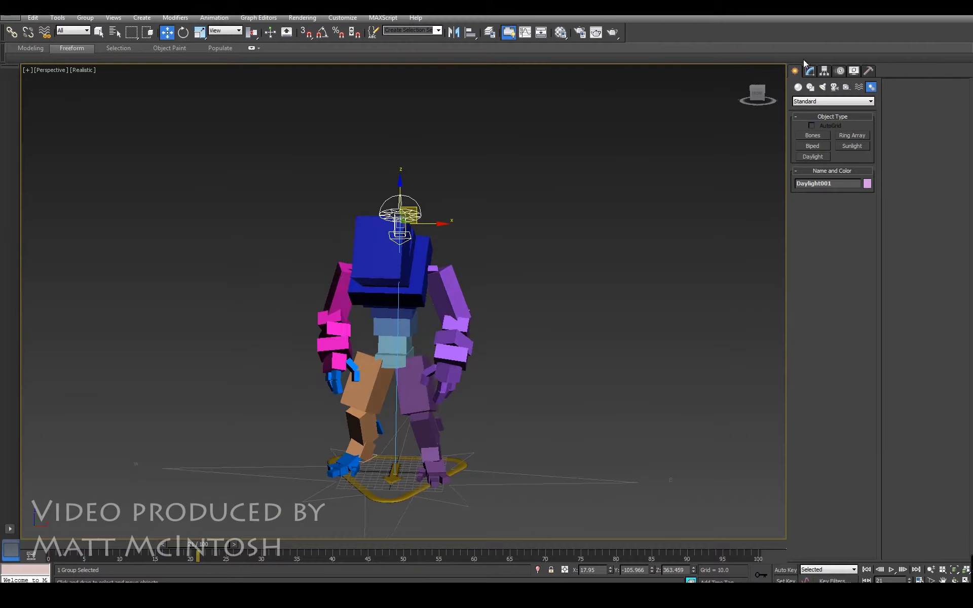
pyautogui.click(810, 70)
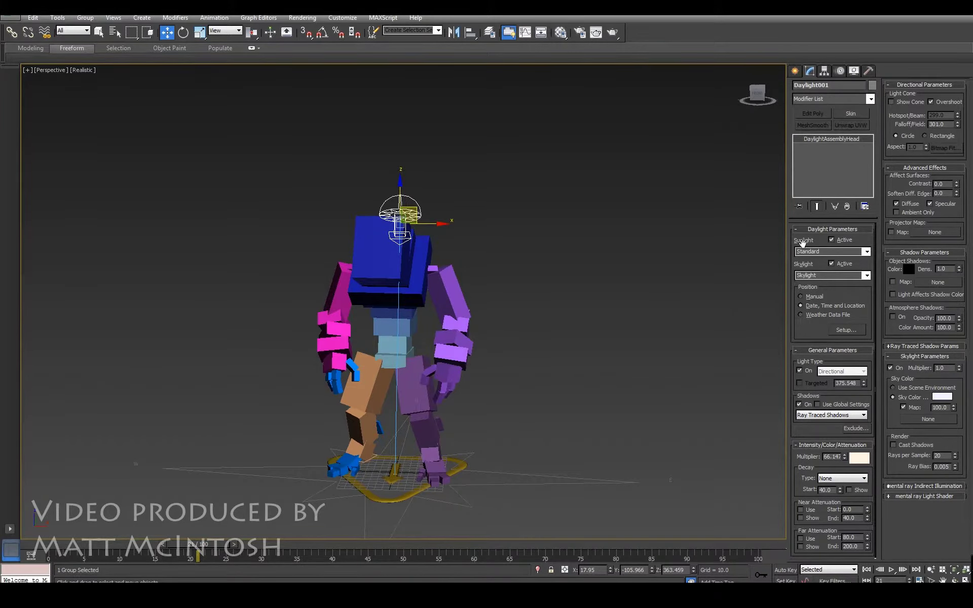
pyautogui.click(867, 252)
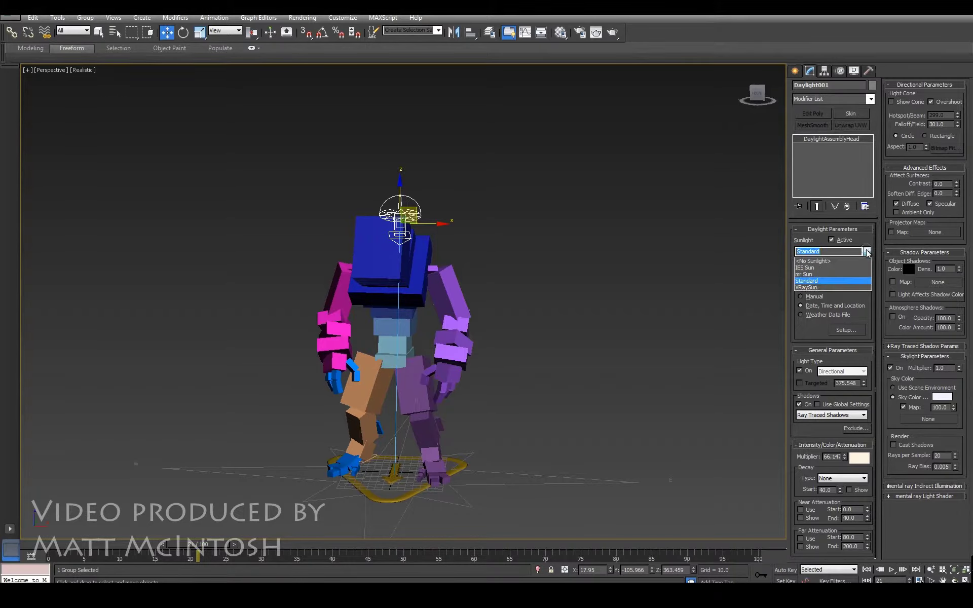
pyautogui.click(812, 274)
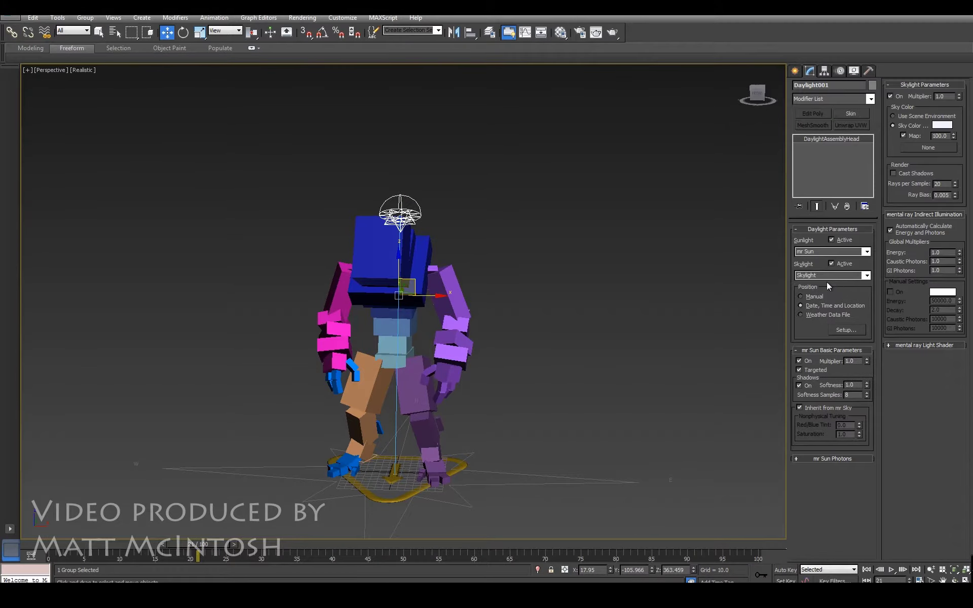
pyautogui.click(867, 275)
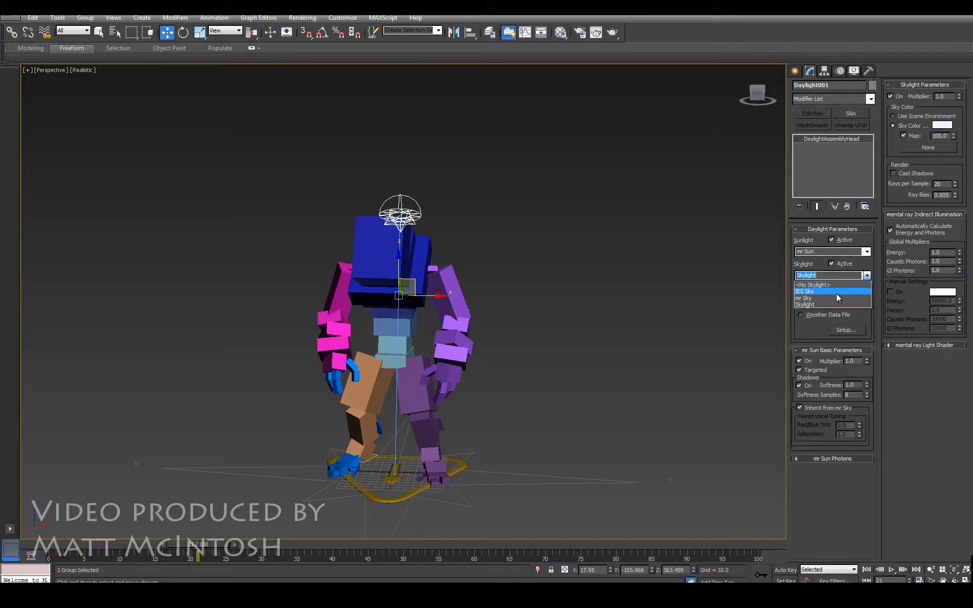
pyautogui.click(819, 299)
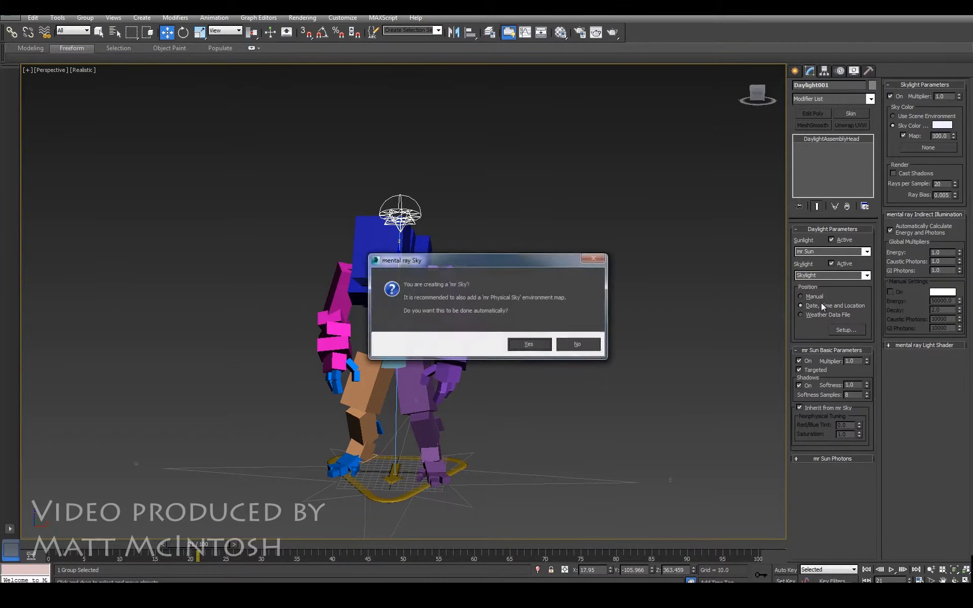
pyautogui.click(529, 346)
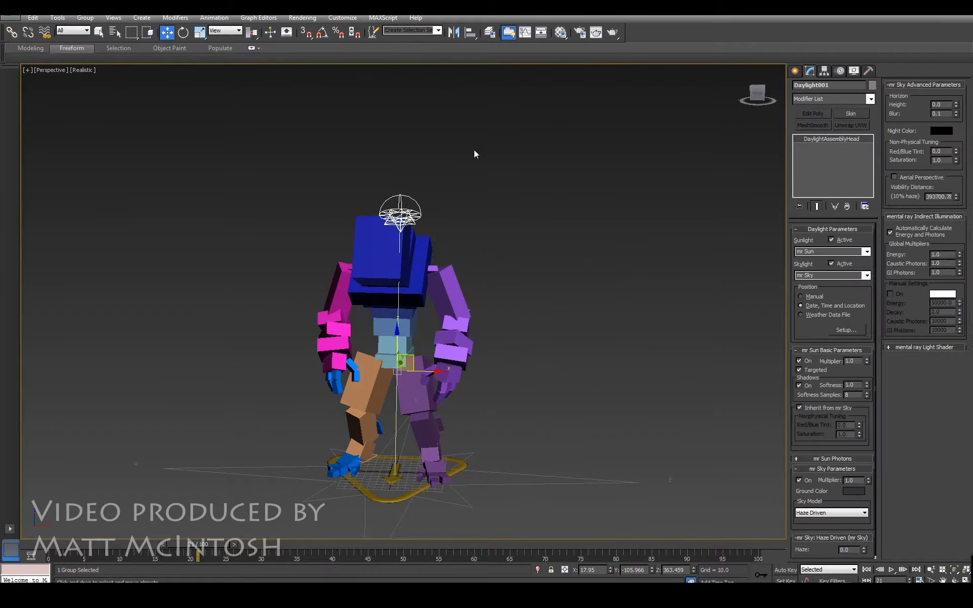
# Test-render the character with the mr Sun and mr Sky lighting and close the rendered image
pyautogui.click(610, 35)
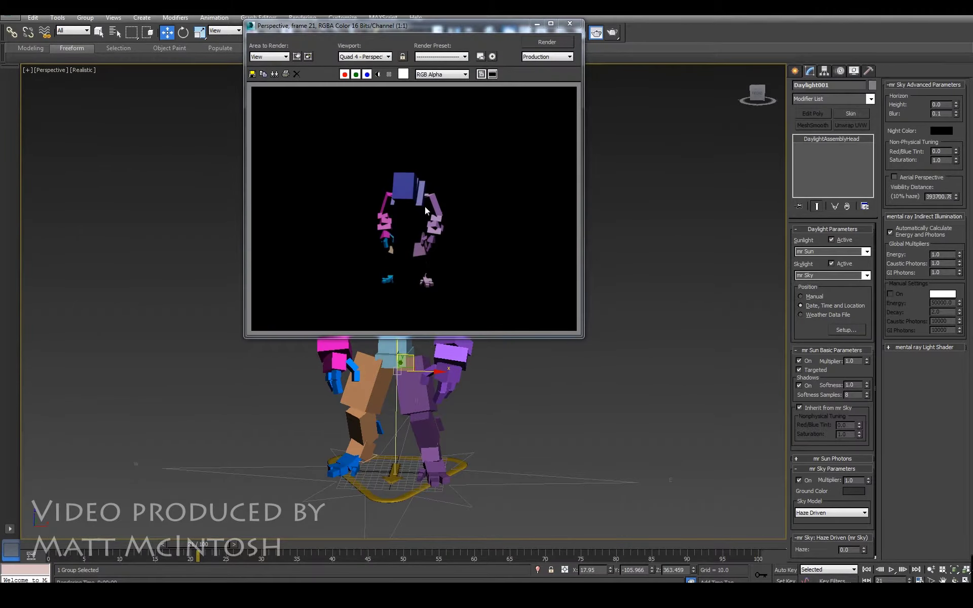
pyautogui.click(569, 24)
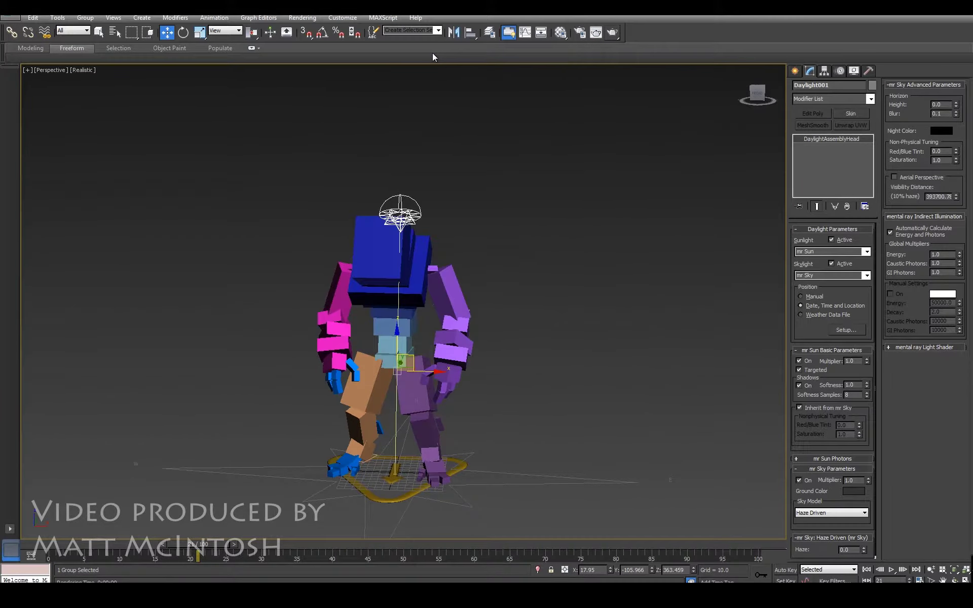
# Assign NVIDIA mental ray as the production renderer in the render setup
pyautogui.click(582, 33)
pyautogui.click(581, 33)
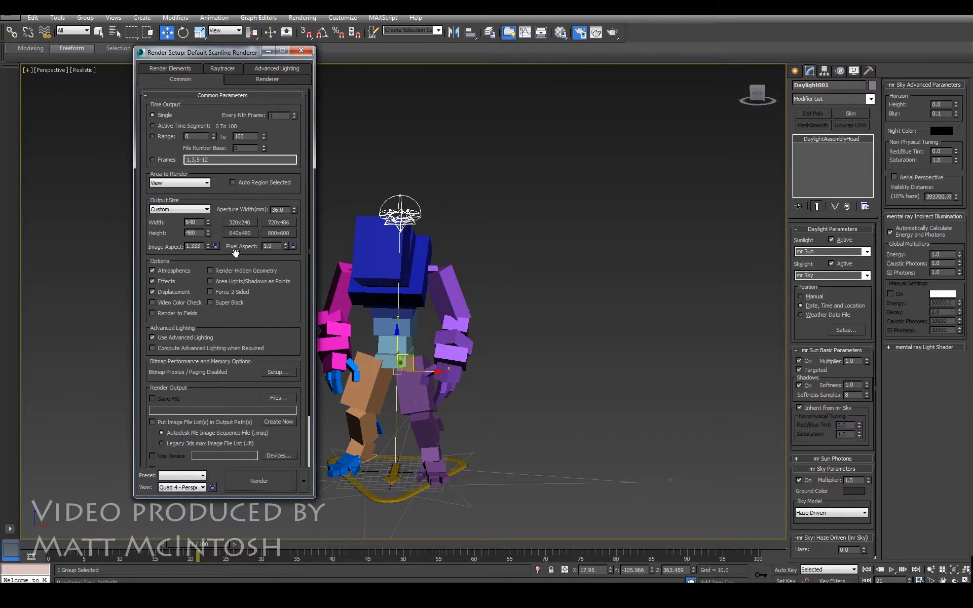
pyautogui.moveTo(285, 342); pyautogui.dragTo(283, 291)
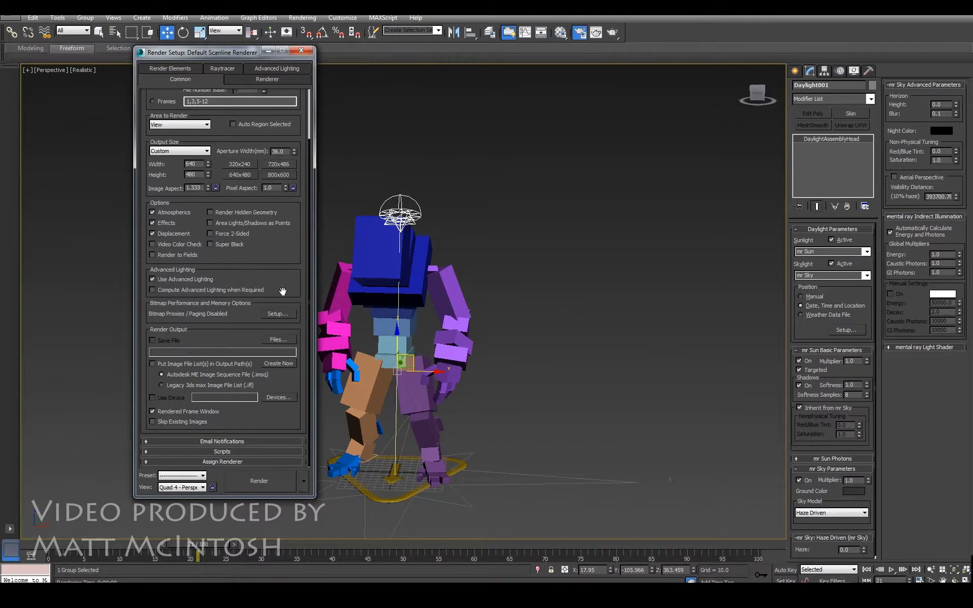
pyautogui.click(220, 461)
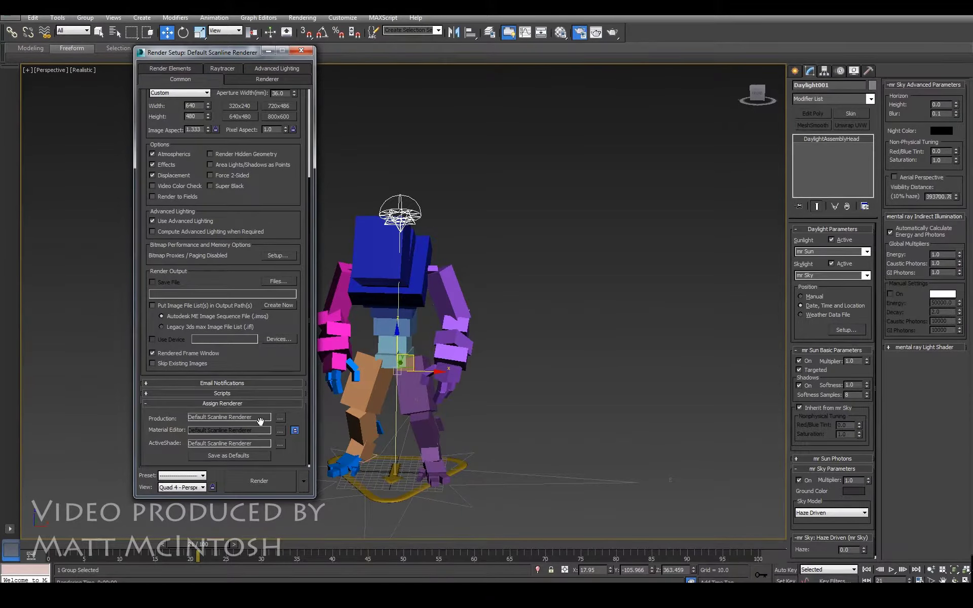
pyautogui.click(280, 417)
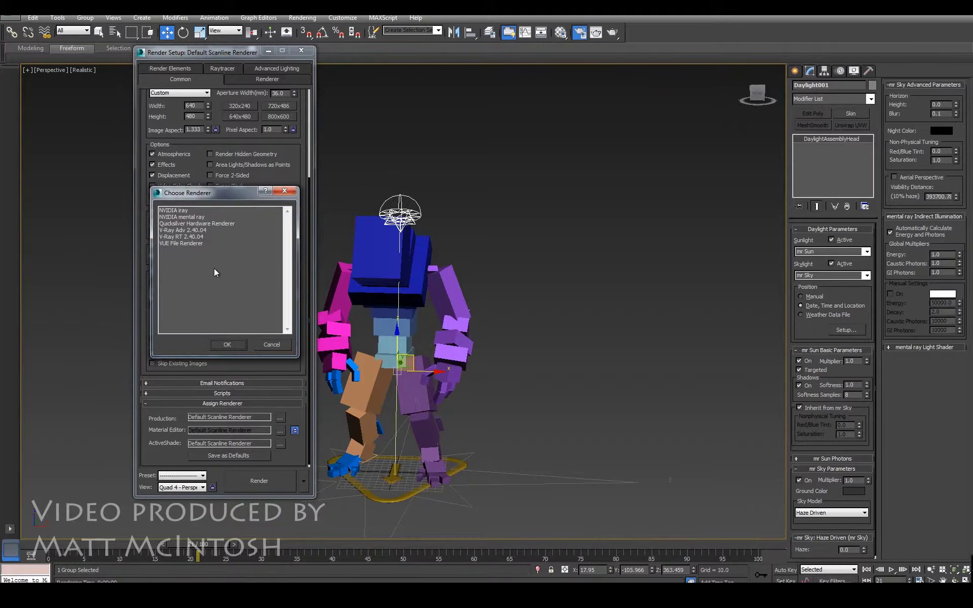
pyautogui.click(193, 217)
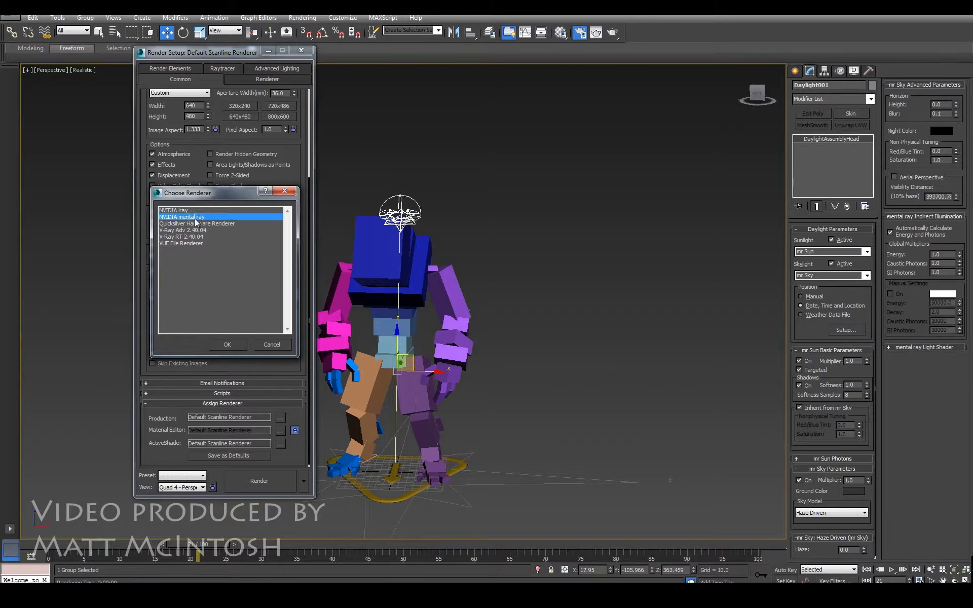
pyautogui.click(230, 345)
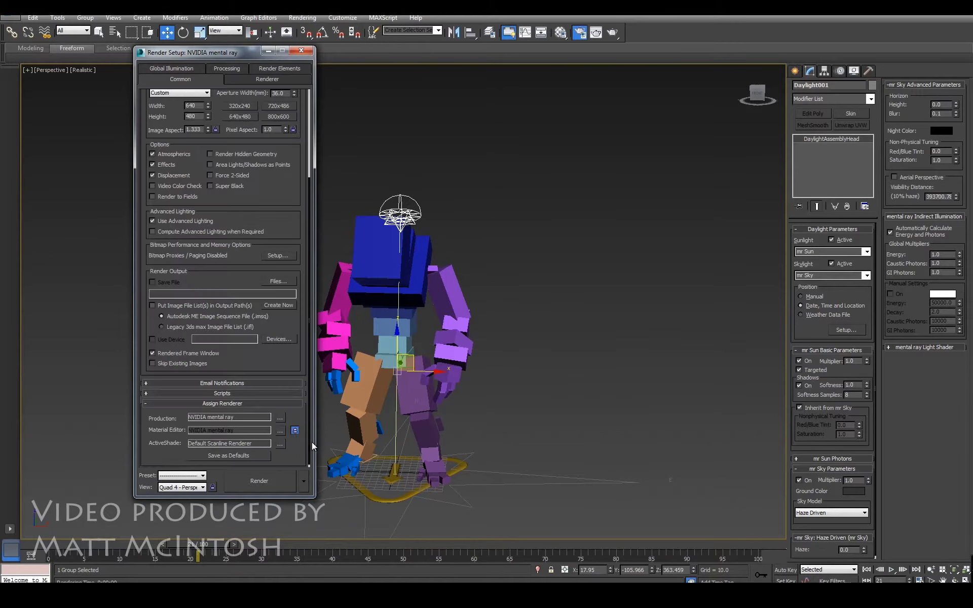
# Render the perspective view with mental ray, and close the rendered image and the render setup
pyautogui.click(265, 483)
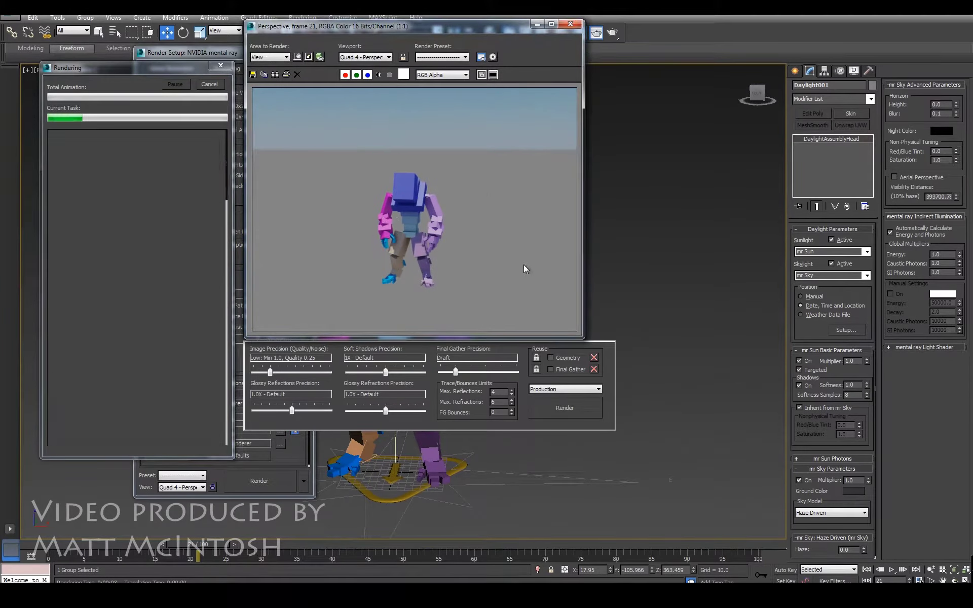
pyautogui.click(575, 24)
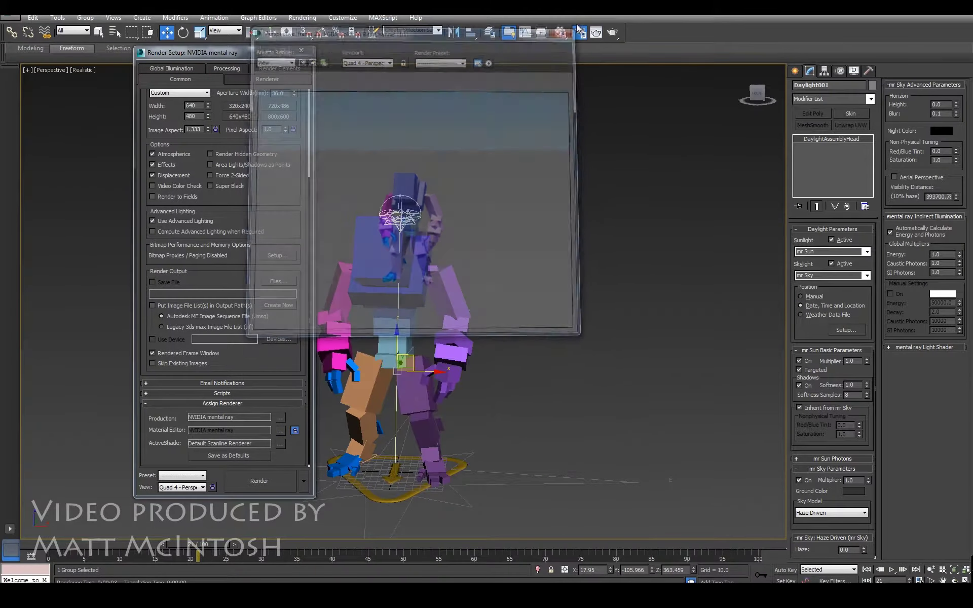
pyautogui.click(306, 51)
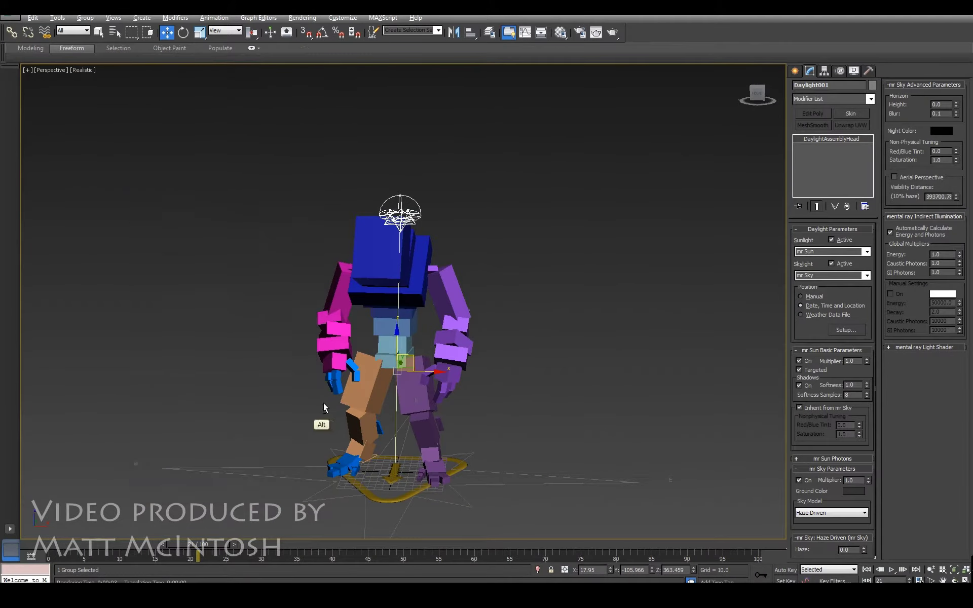
pyautogui.keyDown('alt'); pyautogui.moveTo(323, 404); pyautogui.dragTo(374, 329, button='middle'); pyautogui.keyUp('alt')
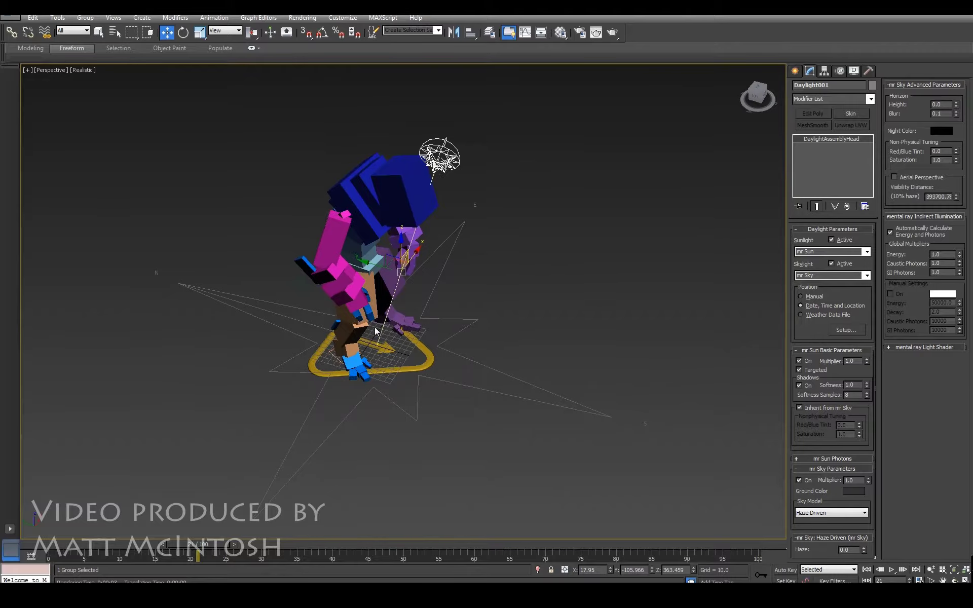
# In the top view, hide the grid and create a ground plane about 749 long and 1115 wide under the character
pyautogui.press('t')
pyautogui.keyDown('ctrl'); pyautogui.keyDown('alt'); pyautogui.moveTo(469, 224); pyautogui.dragTo(418, 317, button='middle'); pyautogui.keyUp('alt'); pyautogui.keyUp('ctrl')
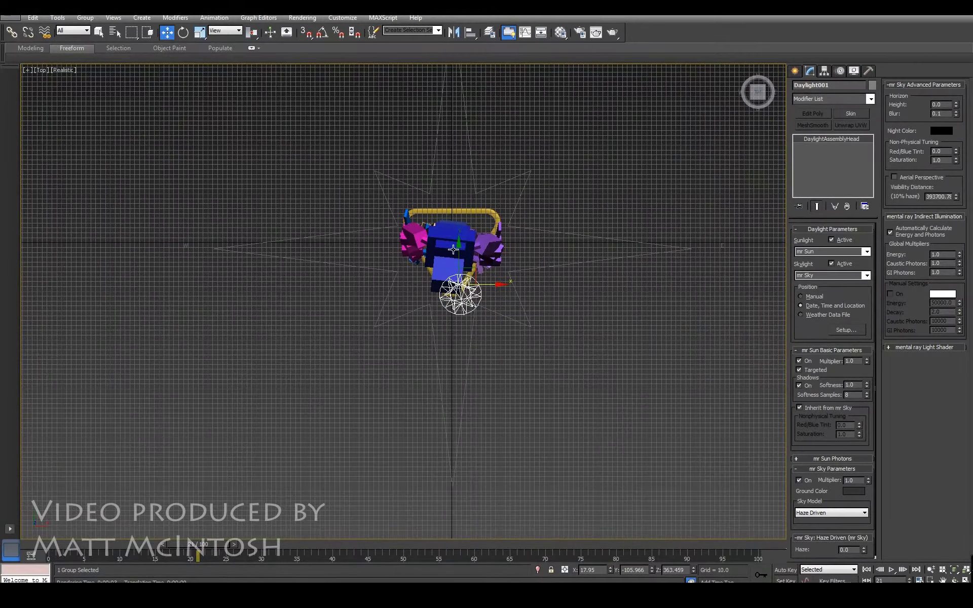
pyautogui.moveTo(453, 249); pyautogui.dragTo(408, 313, button='middle')
pyautogui.press('g')
pyautogui.click(795, 71)
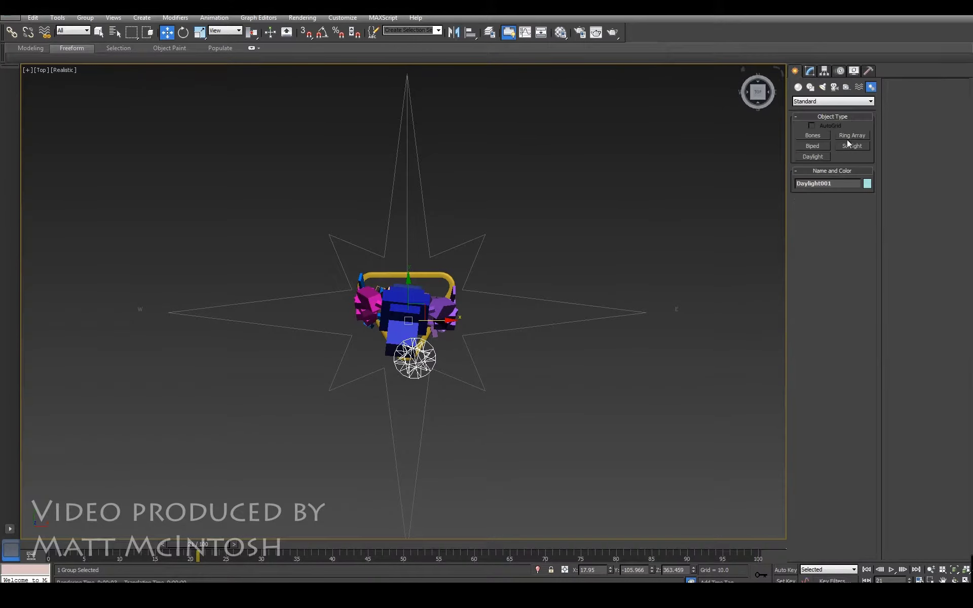
pyautogui.click(797, 87)
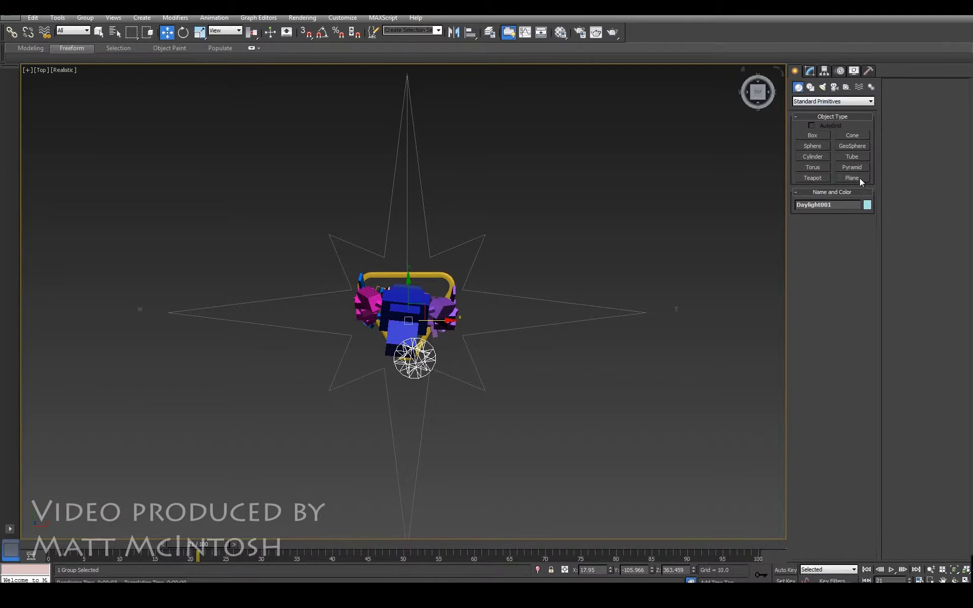
pyautogui.click(859, 180)
pyautogui.moveTo(678, 138); pyautogui.dragTo(134, 503)
pyautogui.keyDown('alt'); pyautogui.moveTo(228, 357); pyautogui.dragTo(244, 341, button='middle'); pyautogui.keyUp('alt')
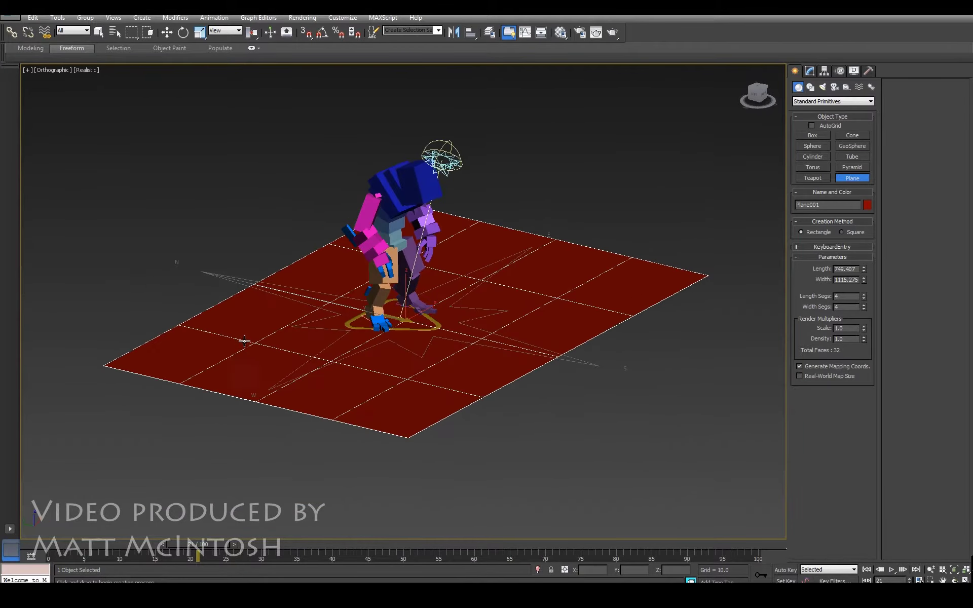
# Test-render the perspective view with the character on the ground plane, and close the rendered image
pyautogui.press('p')
pyautogui.scroll(3, 405, 336)
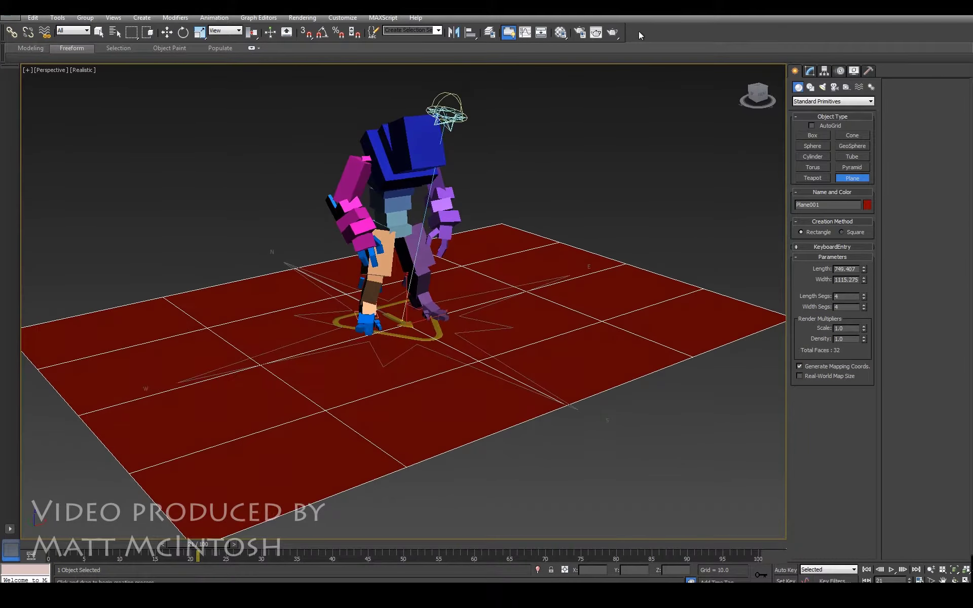
pyautogui.click(615, 33)
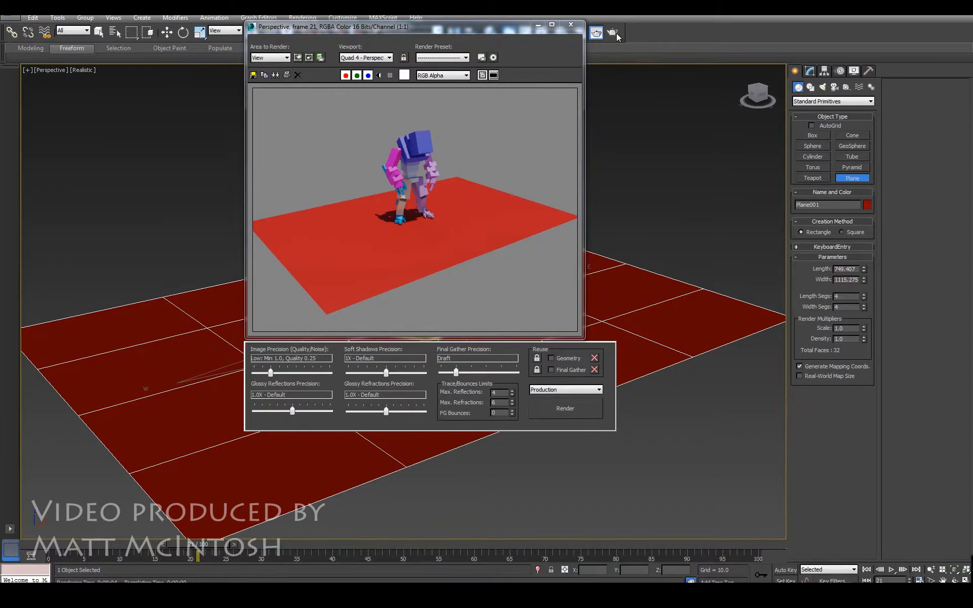
pyautogui.click(571, 24)
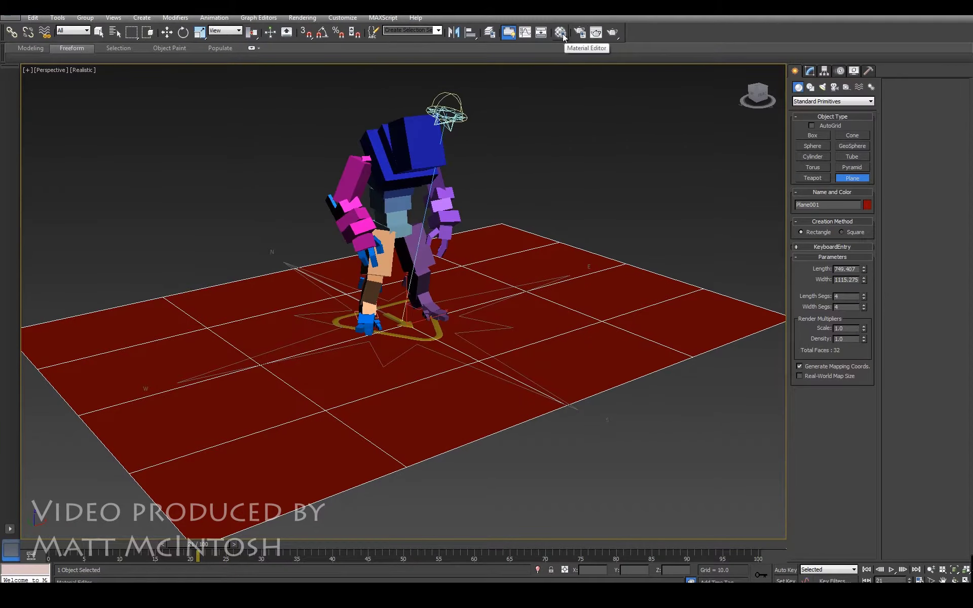
# Apply an unused default grey material to the ground plane and close the Material Editor
pyautogui.click(565, 34)
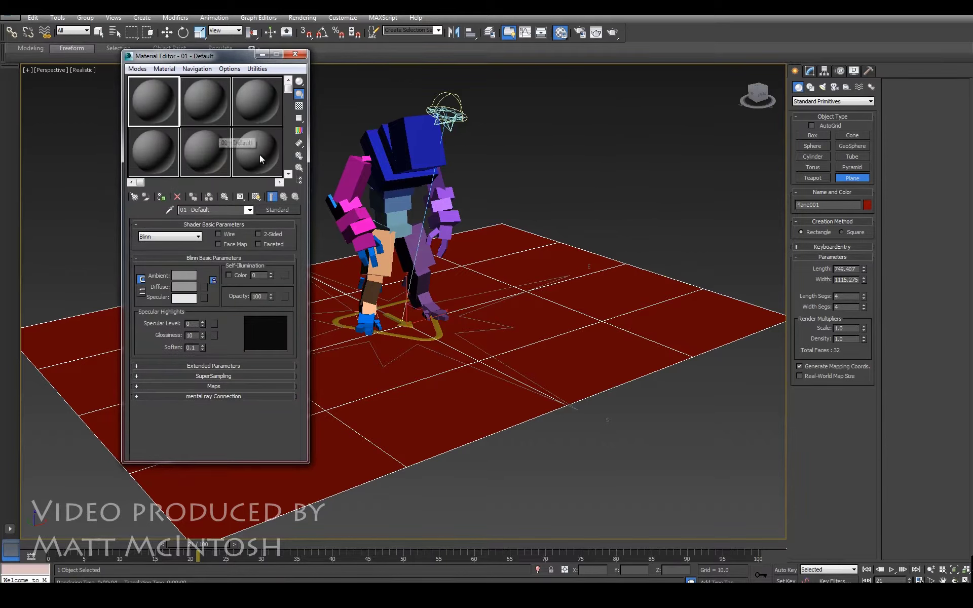
pyautogui.moveTo(260, 158); pyautogui.dragTo(614, 308)
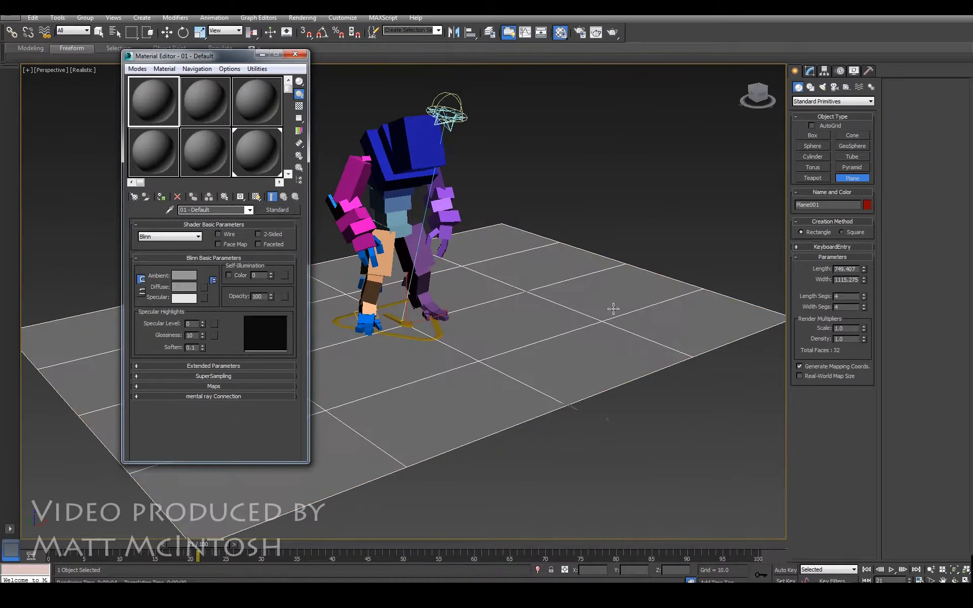
pyautogui.click(302, 53)
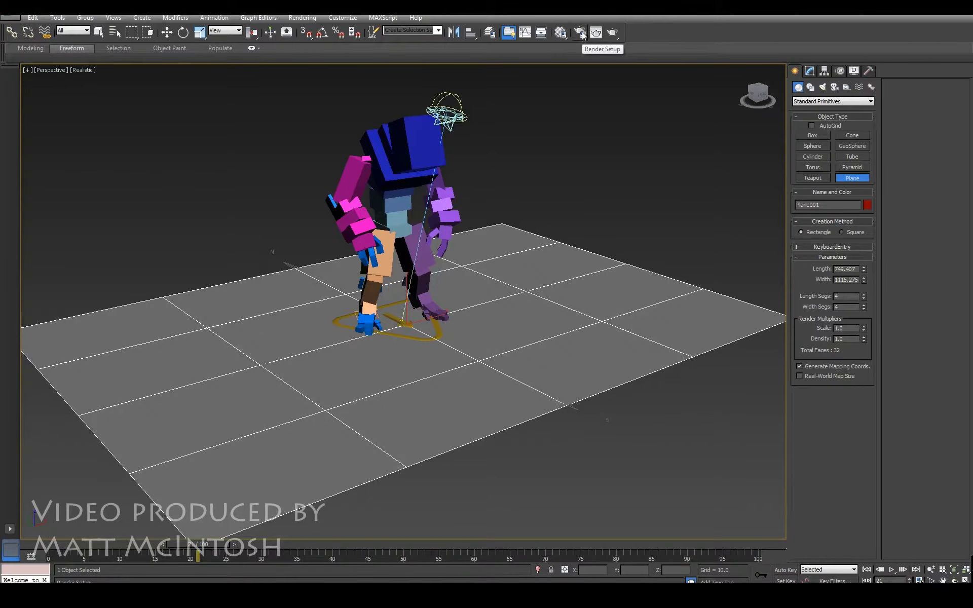
# Set the render output size to the HDTV (video) preset at 1920x1080
pyautogui.click(581, 33)
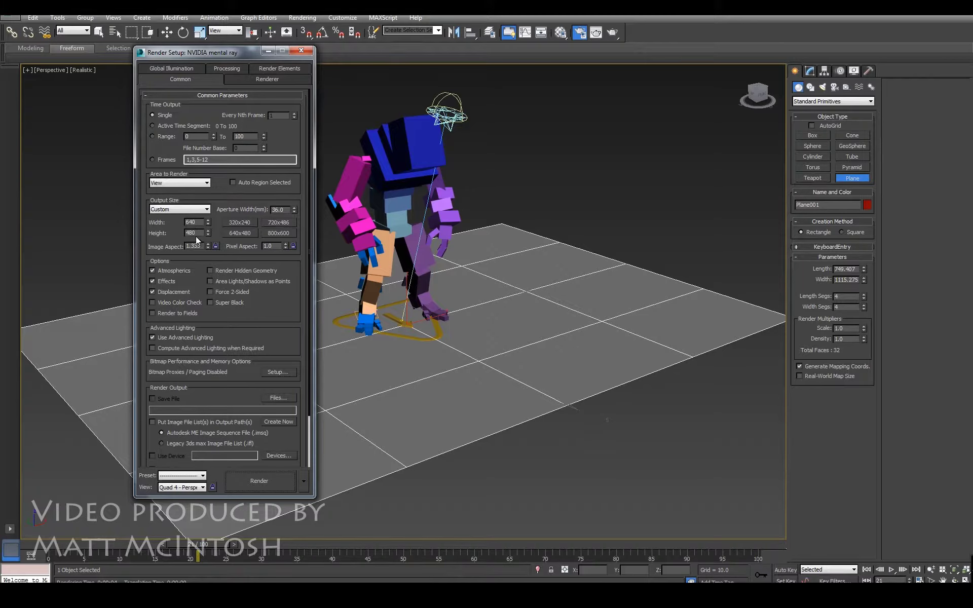
pyautogui.click(205, 209)
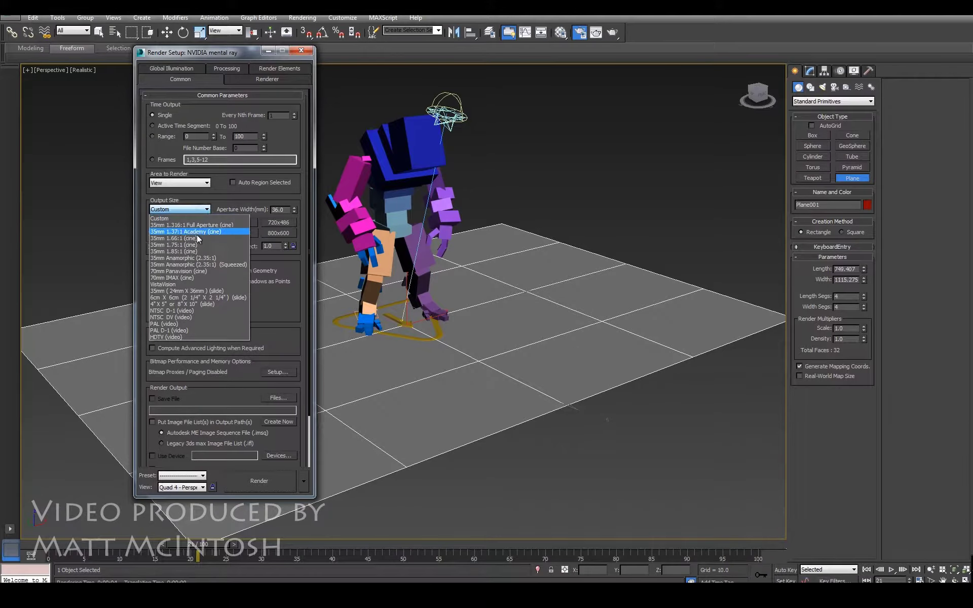
pyautogui.click(165, 336)
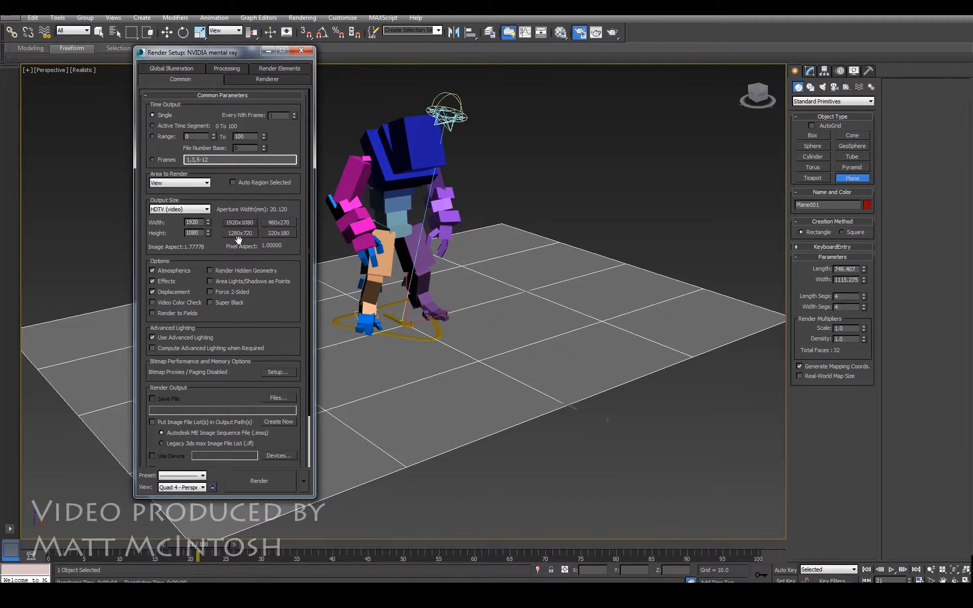
# Render the perspective view at HDTV size, inspect the enlarged image, and close it
pyautogui.click(274, 483)
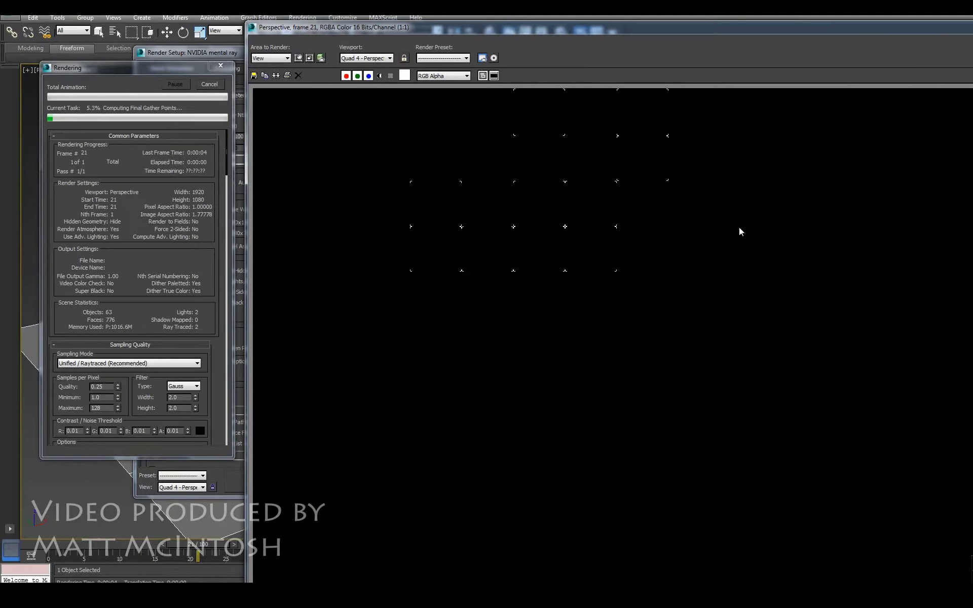
pyautogui.doubleClick(774, 25)
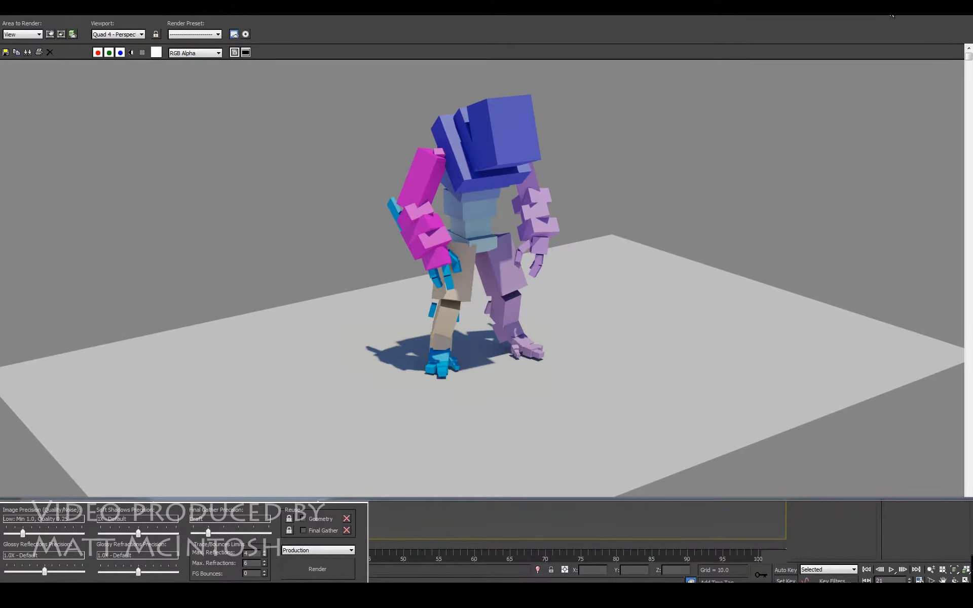
pyautogui.moveTo(862, 15); pyautogui.dragTo(806, 29)
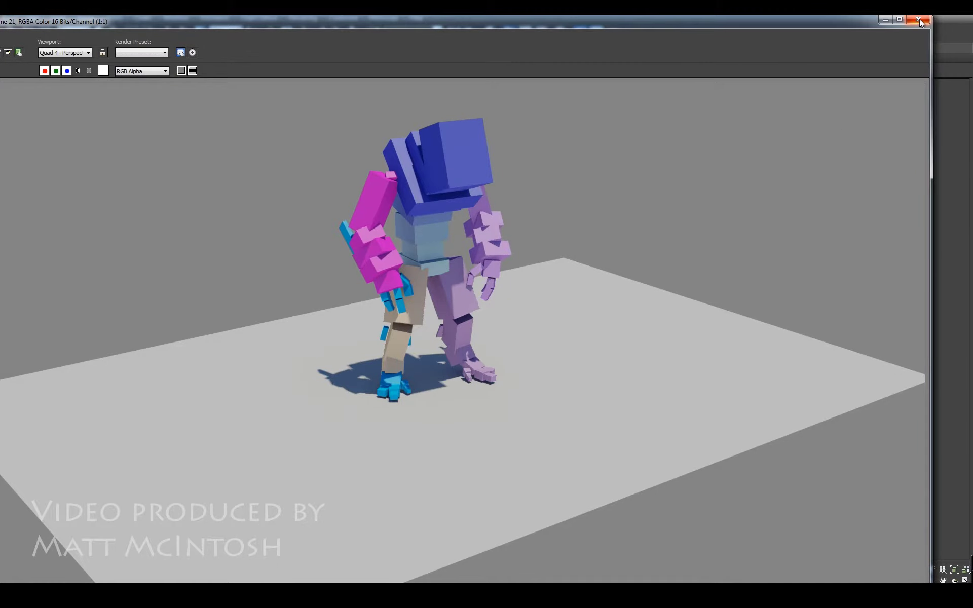
pyautogui.click(917, 19)
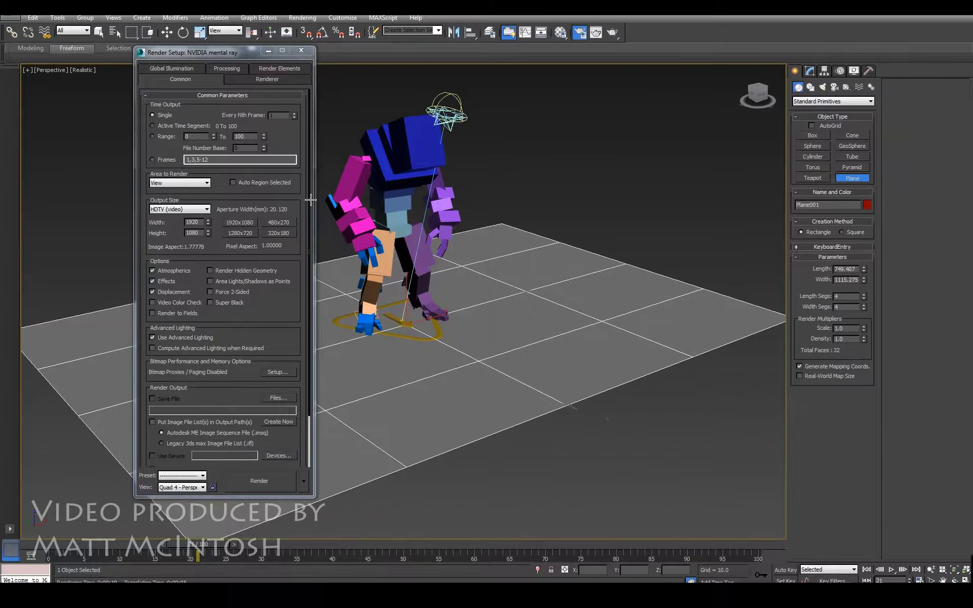
# Clone the character's whole hierarchy as one copy, placed beside the original along the X axis
pyautogui.moveTo(237, 53); pyautogui.dragTo(170, 66)
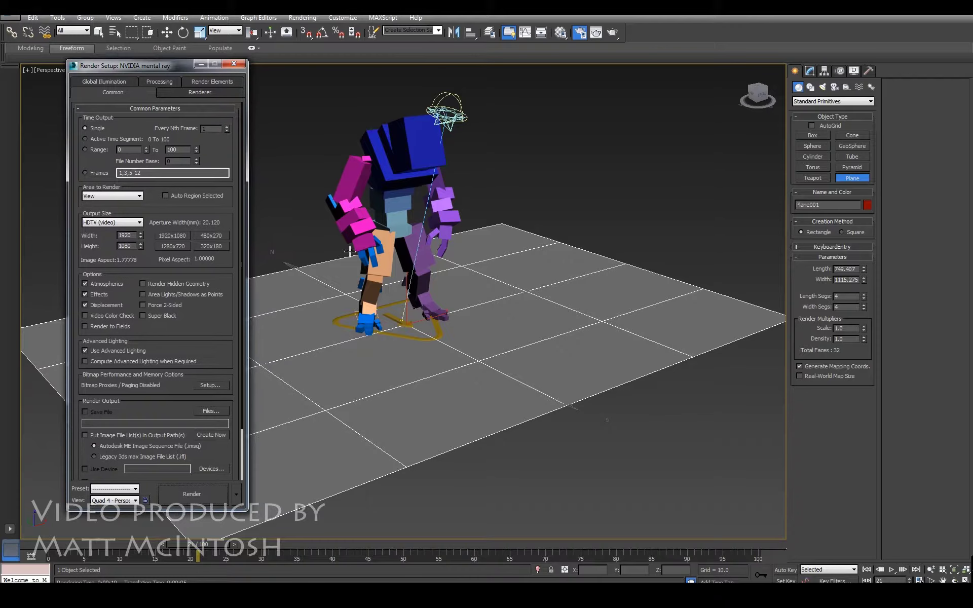
pyautogui.keyDown('ctrl'); pyautogui.keyDown('alt'); pyautogui.moveTo(464, 315); pyautogui.dragTo(446, 327, button='middle'); pyautogui.keyUp('alt'); pyautogui.keyUp('ctrl')
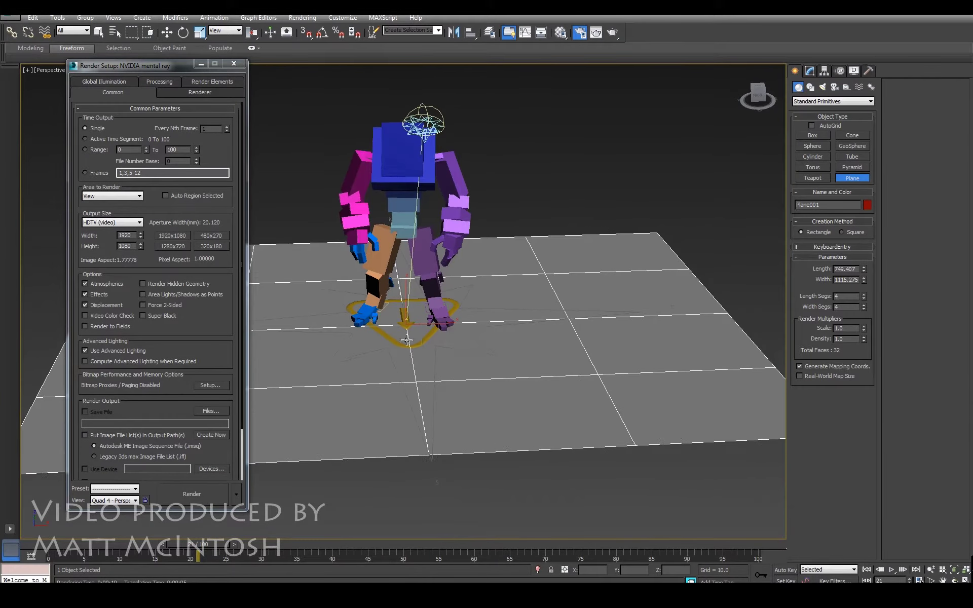
pyautogui.press('w')
pyautogui.doubleClick(420, 343)
pyautogui.keyDown('shift'); pyautogui.moveTo(429, 337); pyautogui.dragTo(618, 310); pyautogui.keyUp('shift')
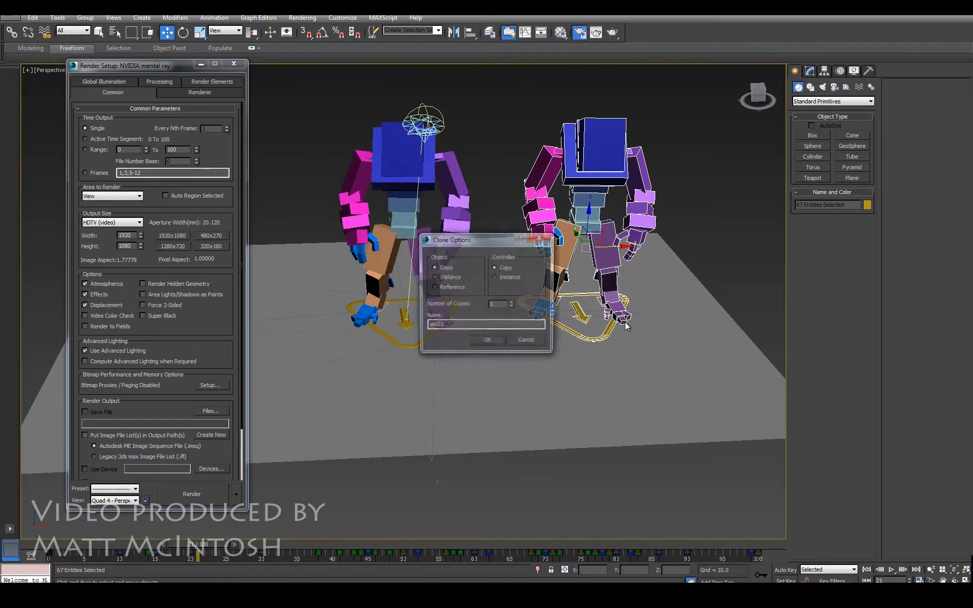
pyautogui.click(486, 342)
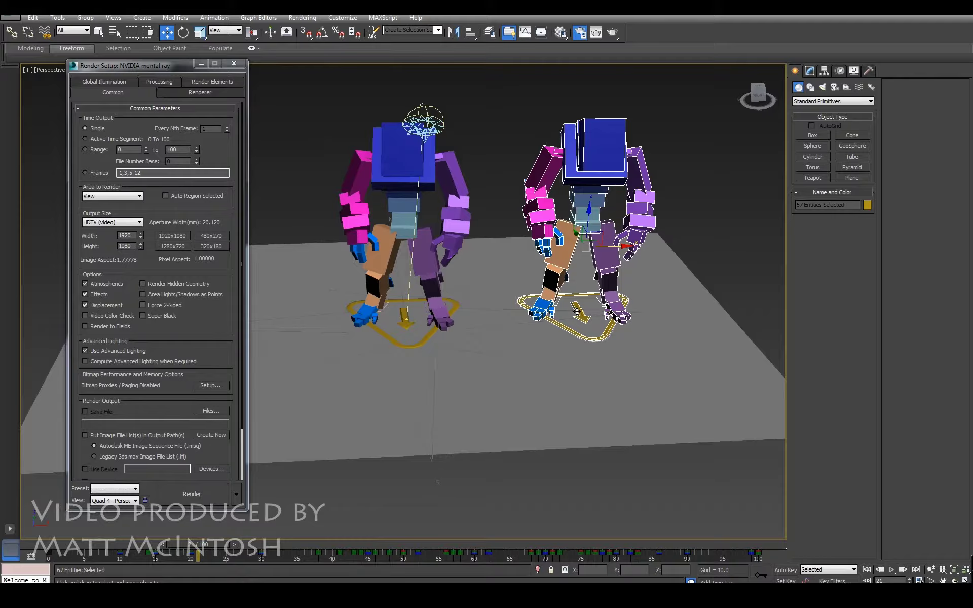
# Try rotating the copied character freely about its vertical axis, and undo the rotation
pyautogui.press('e')
pyautogui.moveTo(583, 263)
pyautogui.mouseDown()
pyautogui.moveTo(753, 245)
pyautogui.moveTo(648, 236)
pyautogui.mouseUp()
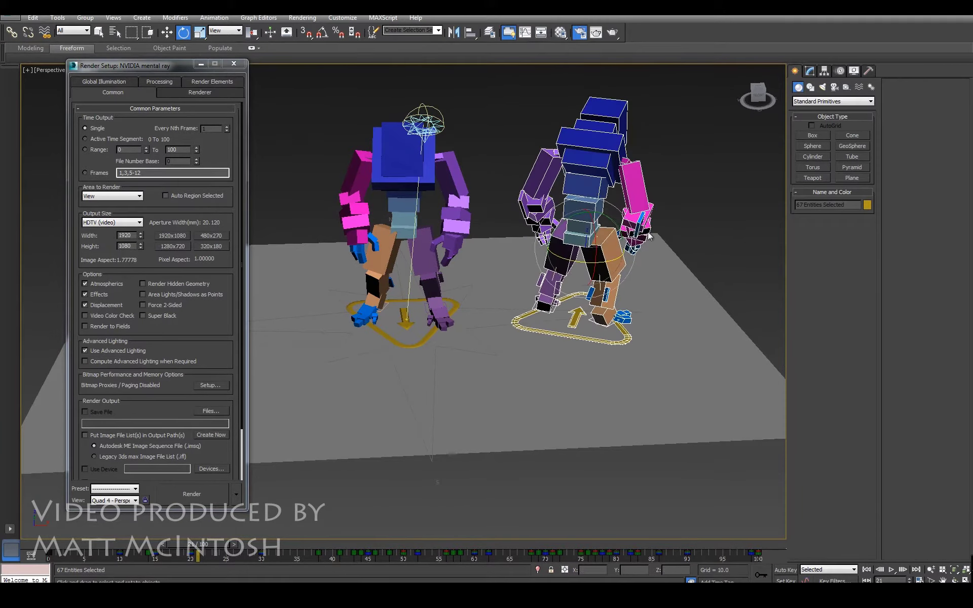
pyautogui.hotkey('ctrl', 'z')
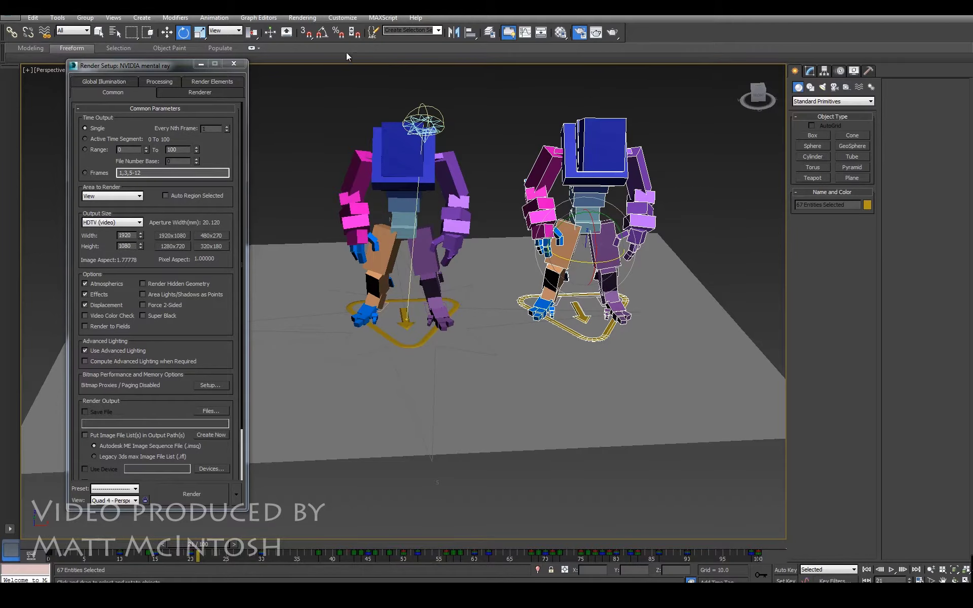
# Turn on angle snapping, rotate the copied character about its vertical axis to face backwards, and deselect it
pyautogui.rightClick(324, 35)
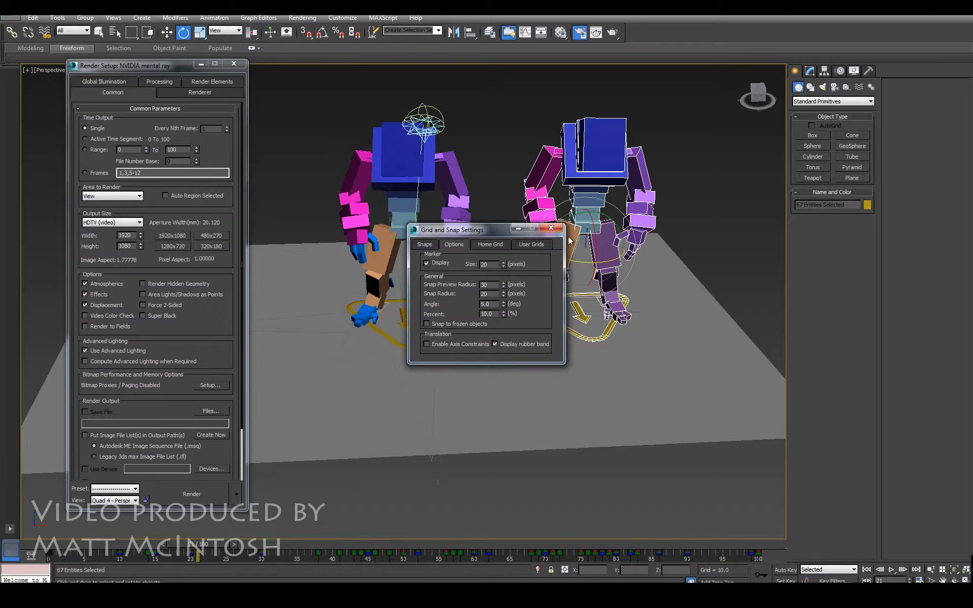
pyautogui.click(550, 228)
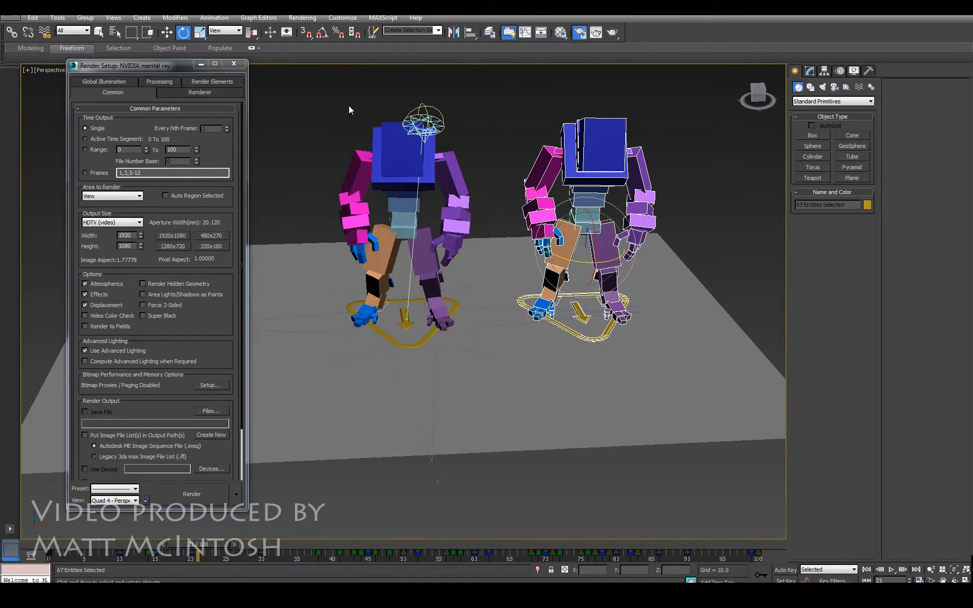
pyautogui.click(324, 35)
pyautogui.moveTo(569, 259); pyautogui.dragTo(666, 258)
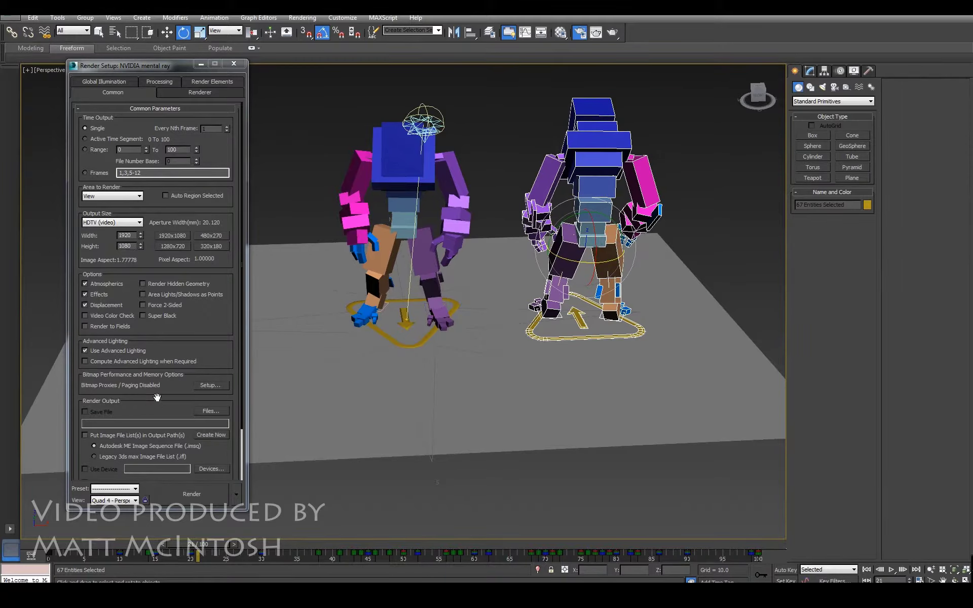
pyautogui.click(717, 215)
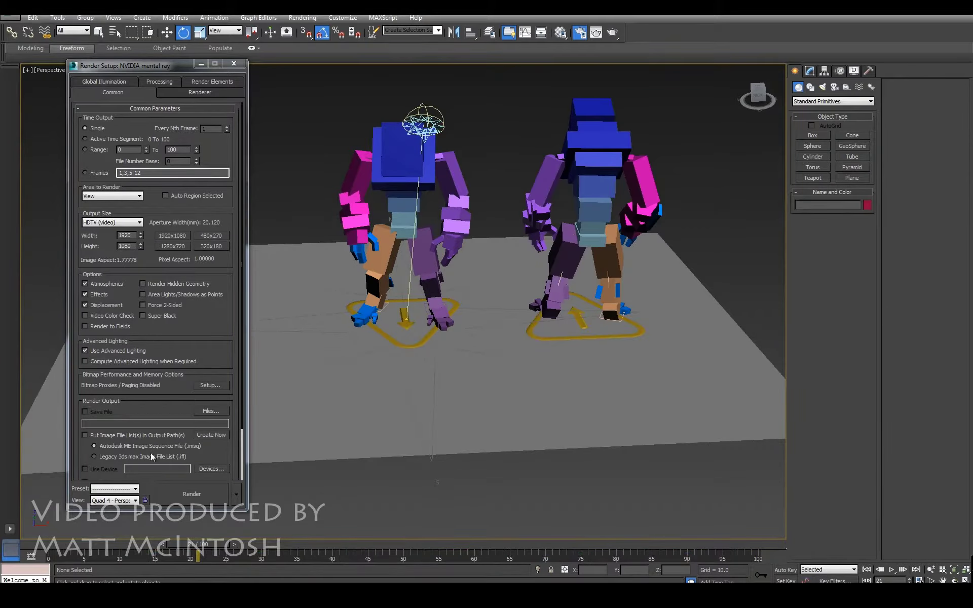
# Play the animation from the first frame to check how both characters move, and stop the playback
pyautogui.moveTo(215, 549); pyautogui.dragTo(432, 519)
pyautogui.click(865, 570)
pyautogui.click(891, 569)
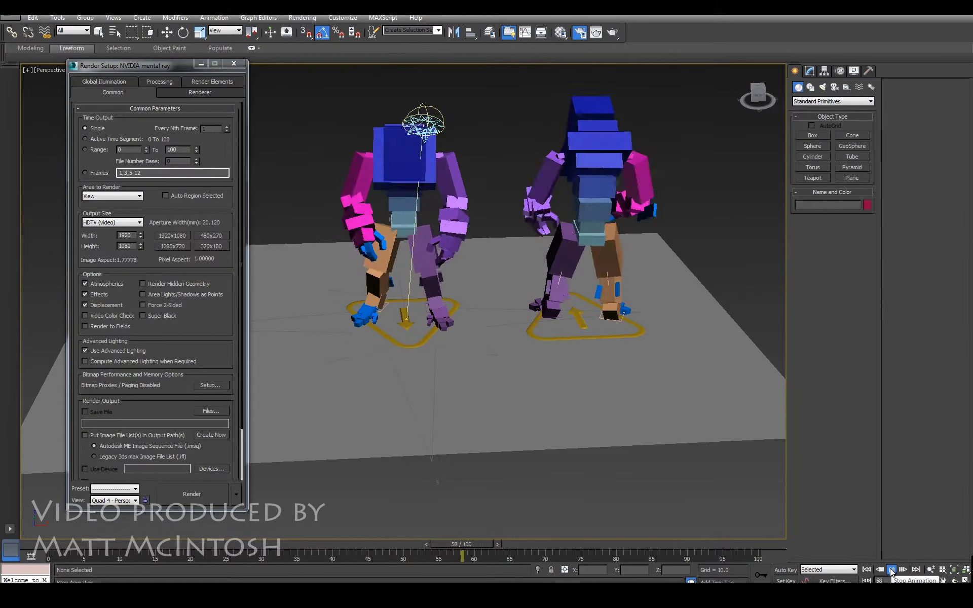
pyautogui.click(892, 569)
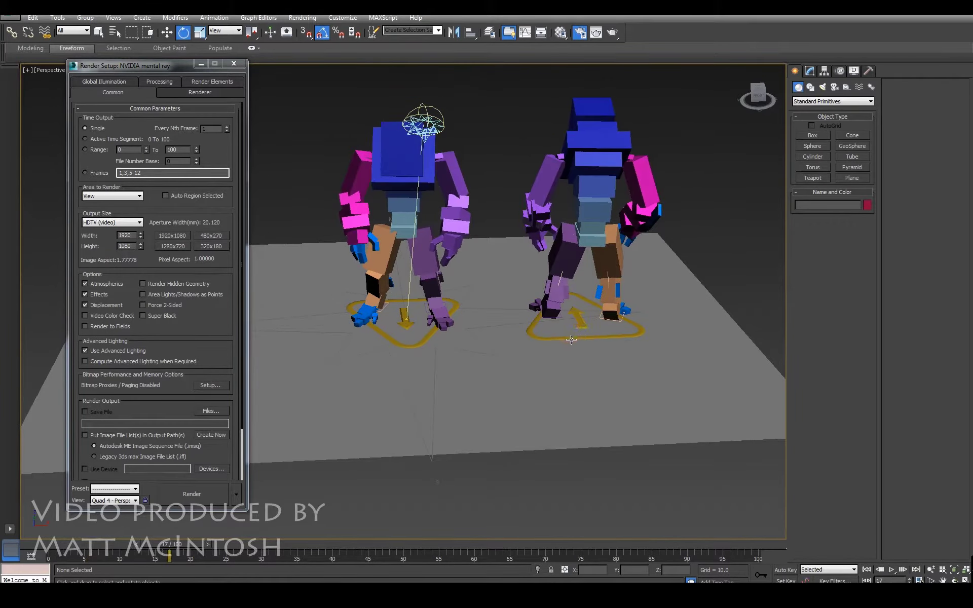
# Delete the rotated copy of the character
pyautogui.press('w')
pyautogui.click(552, 338)
pyautogui.press('Delete')
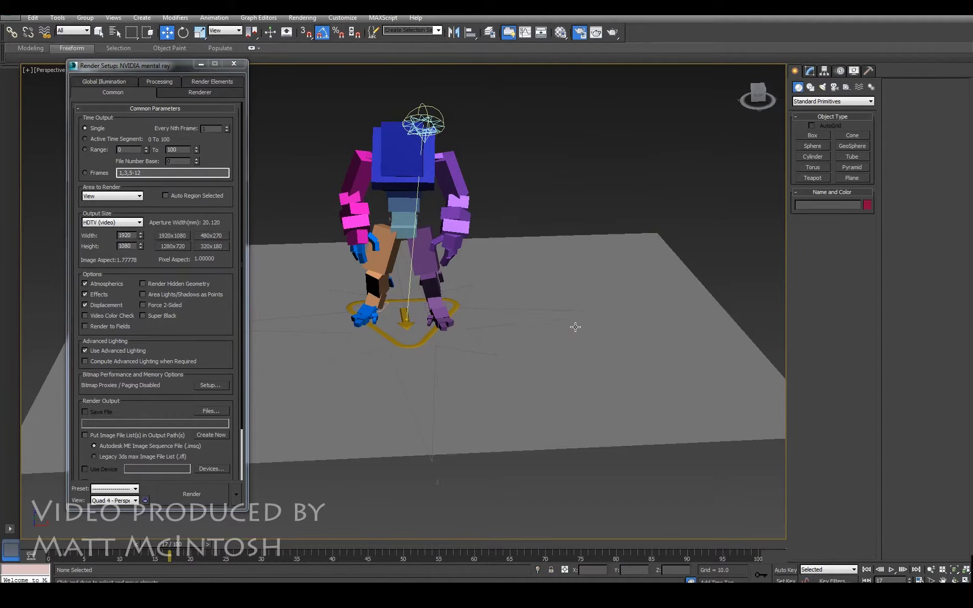
# Clone the original character's whole hierarchy again as one copy beside it along the X axis, and deselect it
pyautogui.click(423, 342)
pyautogui.moveTo(426, 319)
pyautogui.keyDown('shift'); pyautogui.mouseDown()
pyautogui.moveTo(446, 337)
pyautogui.moveTo(654, 316)
pyautogui.moveTo(628, 314)
pyautogui.mouseUp(); pyautogui.keyUp('shift')
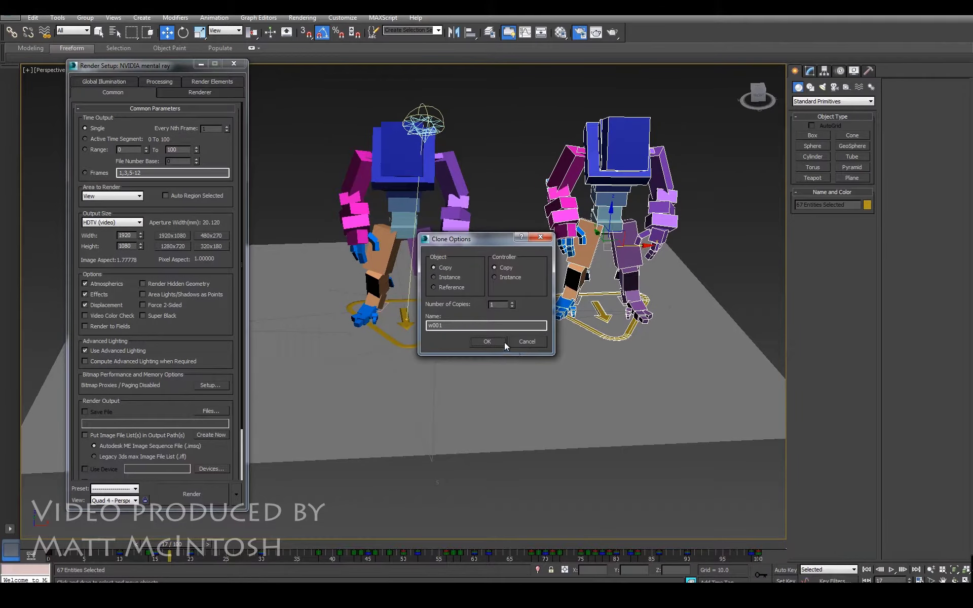
pyautogui.click(487, 342)
pyautogui.click(745, 267)
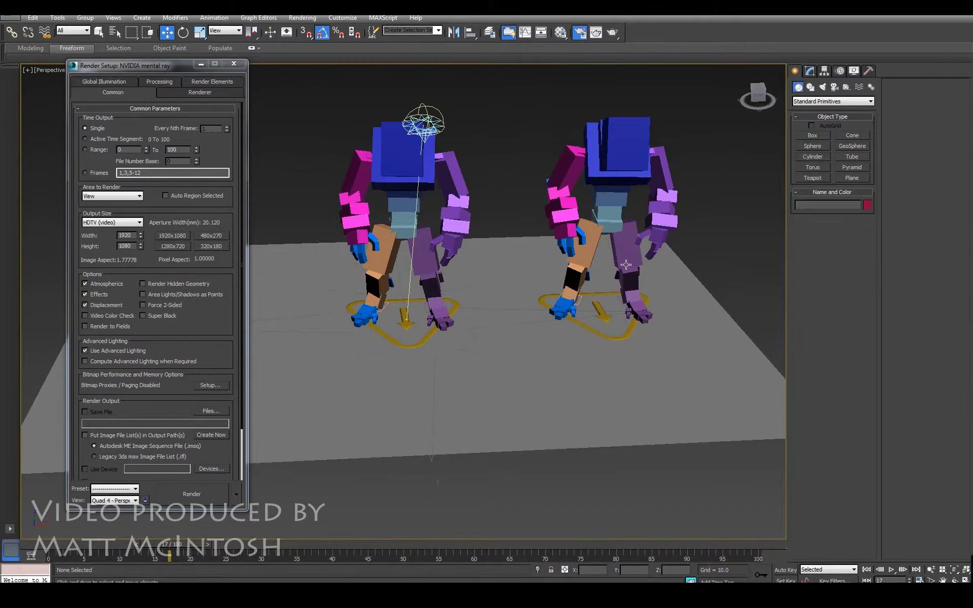
# Display the layer transform gizmo for the Animation Layer of the copied character's base helper
pyautogui.click(606, 338)
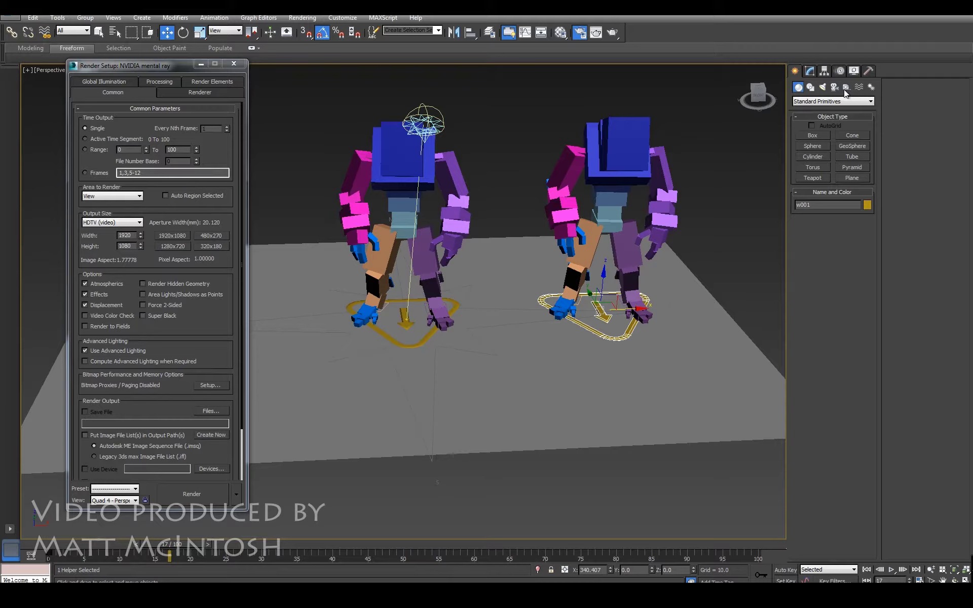
pyautogui.click(840, 71)
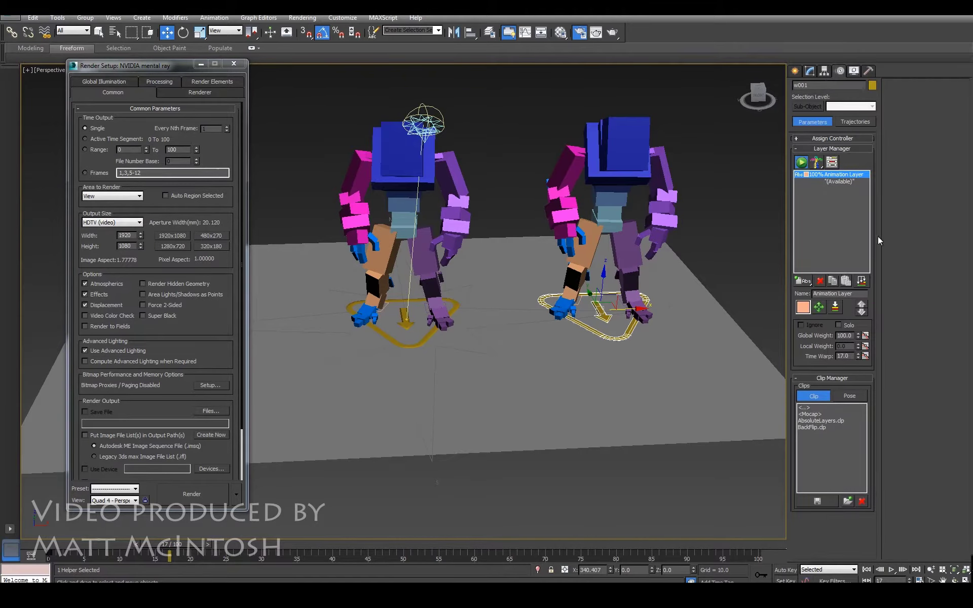
pyautogui.click(819, 308)
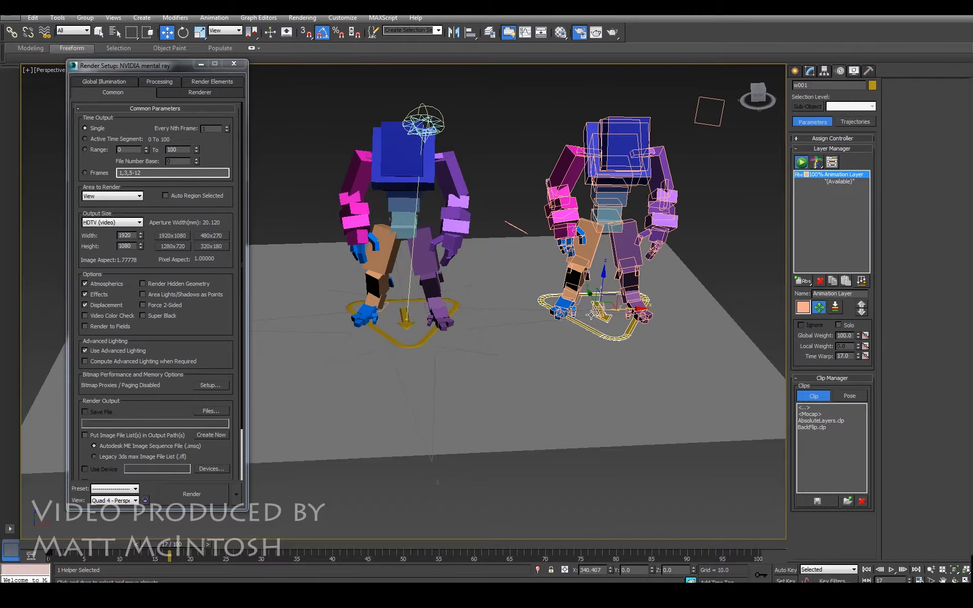
# Select the layer transform gizmo at the copy's feet and rotate it 180° about the vertical axis
pyautogui.scroll(8, 626, 322)
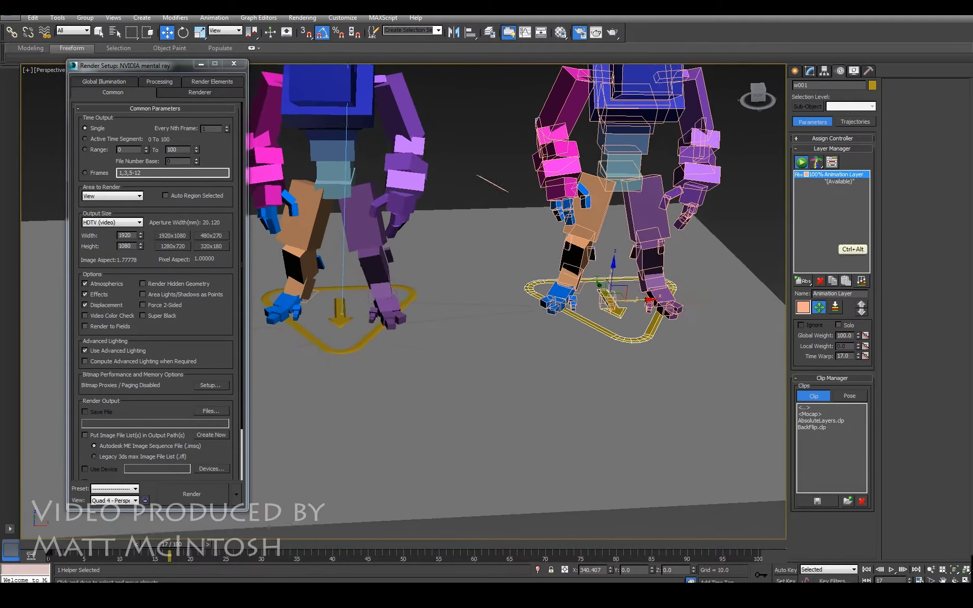
pyautogui.moveTo(675, 268); pyautogui.dragTo(514, 276, button='middle')
pyautogui.keyDown('alt'); pyautogui.moveTo(513, 276); pyautogui.dragTo(563, 223, button='middle'); pyautogui.keyUp('alt')
pyautogui.keyDown('ctrl'); pyautogui.keyDown('alt'); pyautogui.moveTo(432, 338); pyautogui.dragTo(656, 211, button='middle'); pyautogui.keyUp('alt'); pyautogui.keyUp('ctrl')
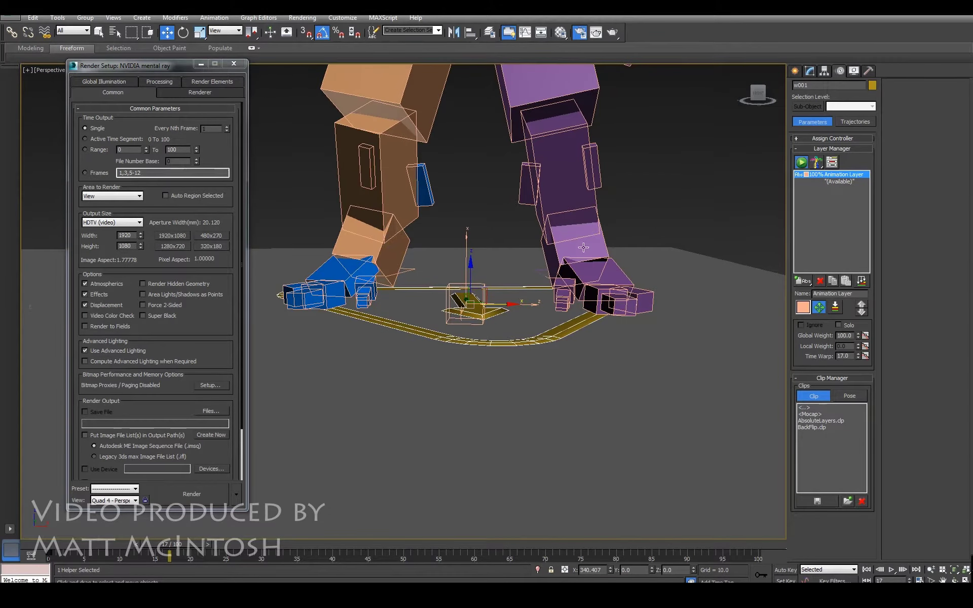
pyautogui.click(671, 211)
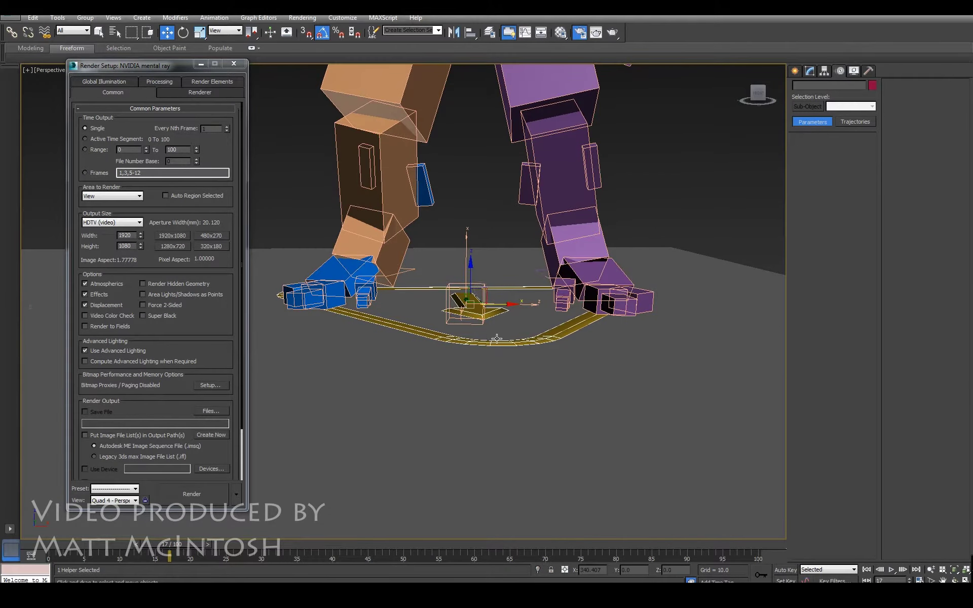
pyautogui.click(471, 301)
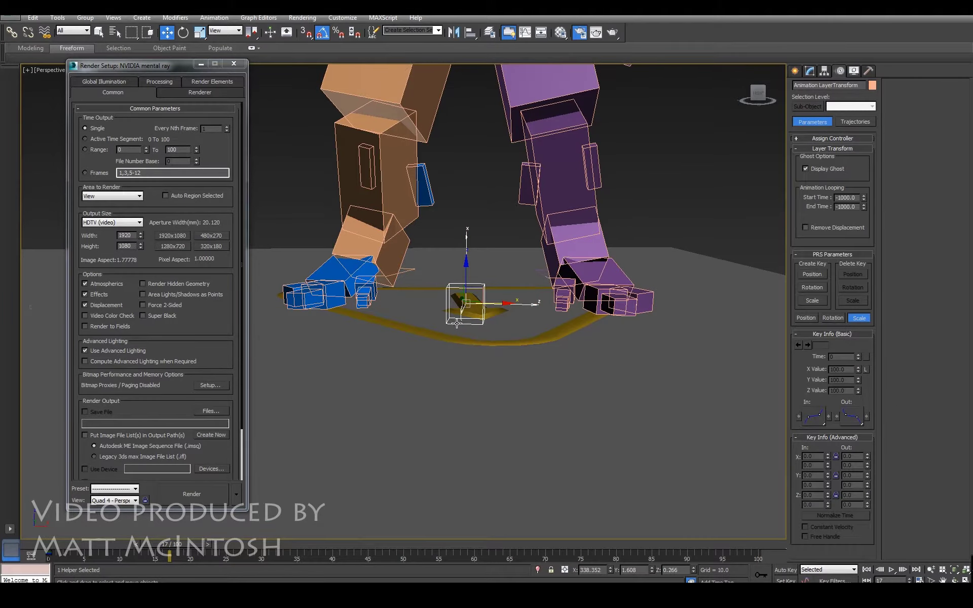
pyautogui.press('e')
pyautogui.moveTo(447, 310); pyautogui.dragTo(541, 306)
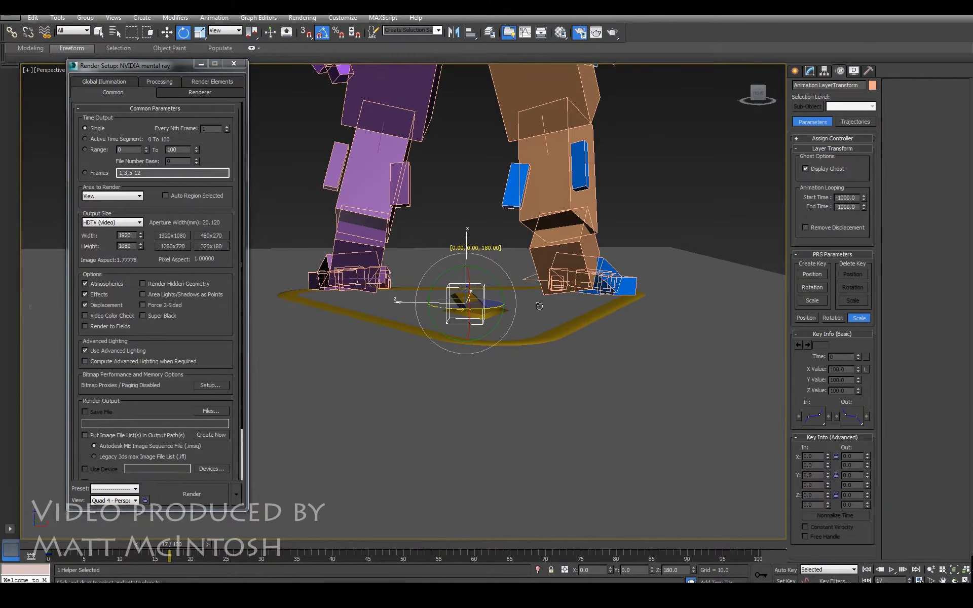
# Play the animation to compare the motion of the turned copy with the original, and stop the playback
pyautogui.scroll(-5, 539, 305)
pyautogui.moveTo(434, 224)
pyautogui.mouseDown(button='middle')
pyautogui.moveTo(425, 324)
pyautogui.moveTo(403, 246)
pyautogui.moveTo(398, 277)
pyautogui.moveTo(425, 238)
pyautogui.mouseUp(button='middle')
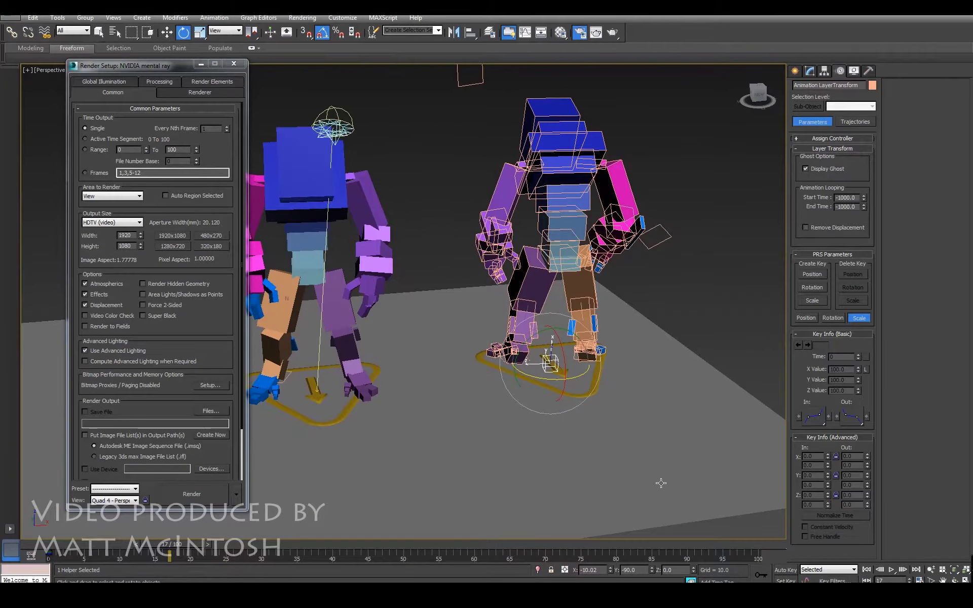
pyautogui.click(890, 570)
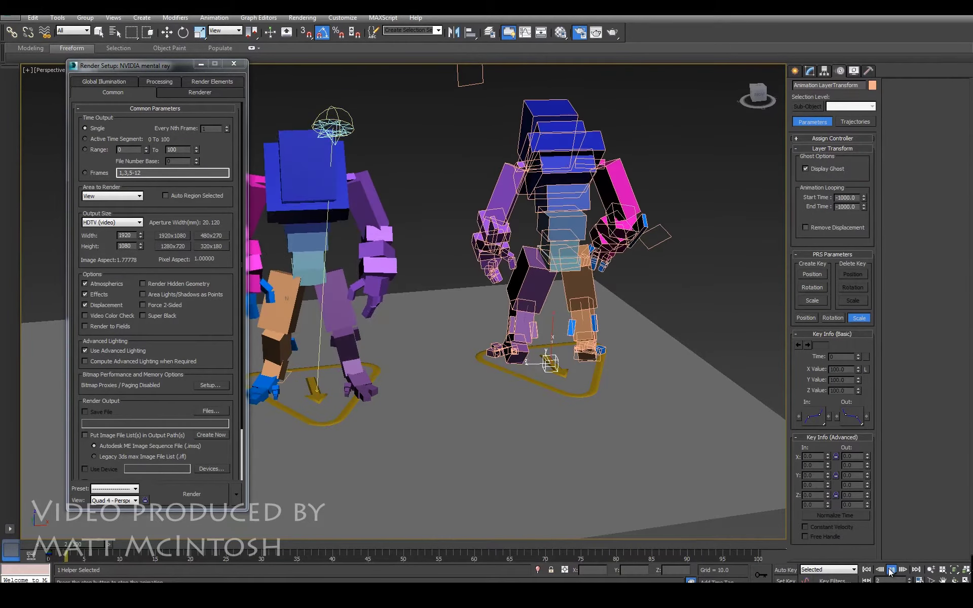
pyautogui.press('e')
pyautogui.click(891, 570)
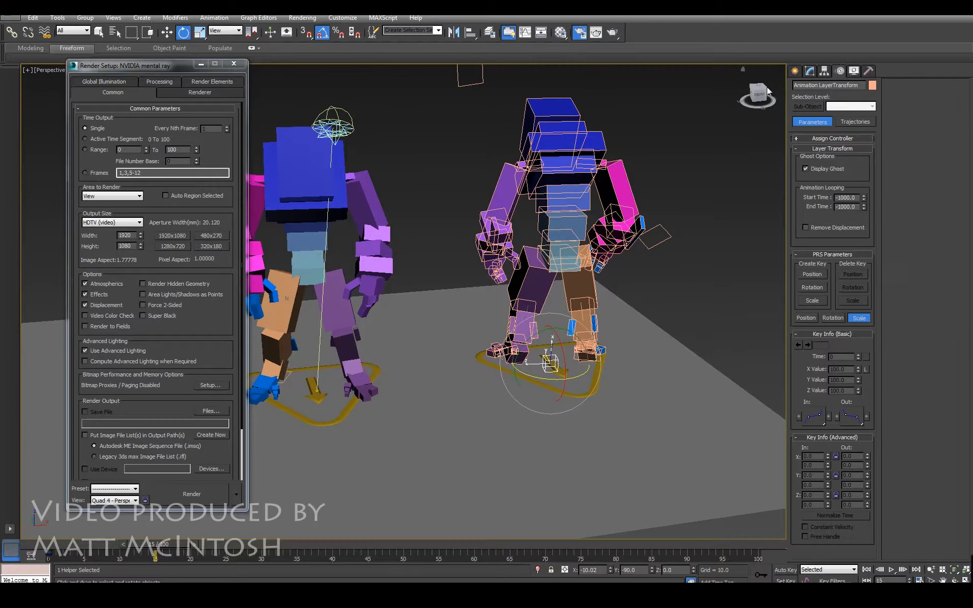
# Hide the layer transform gizmo of the copied character's base helper and clear the selection
pyautogui.click(697, 294)
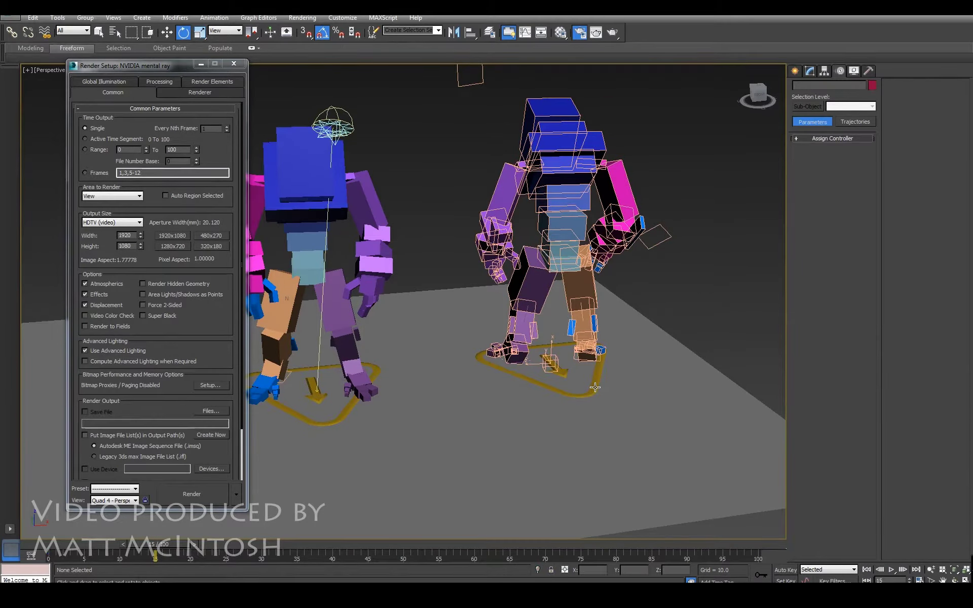
pyautogui.click(597, 388)
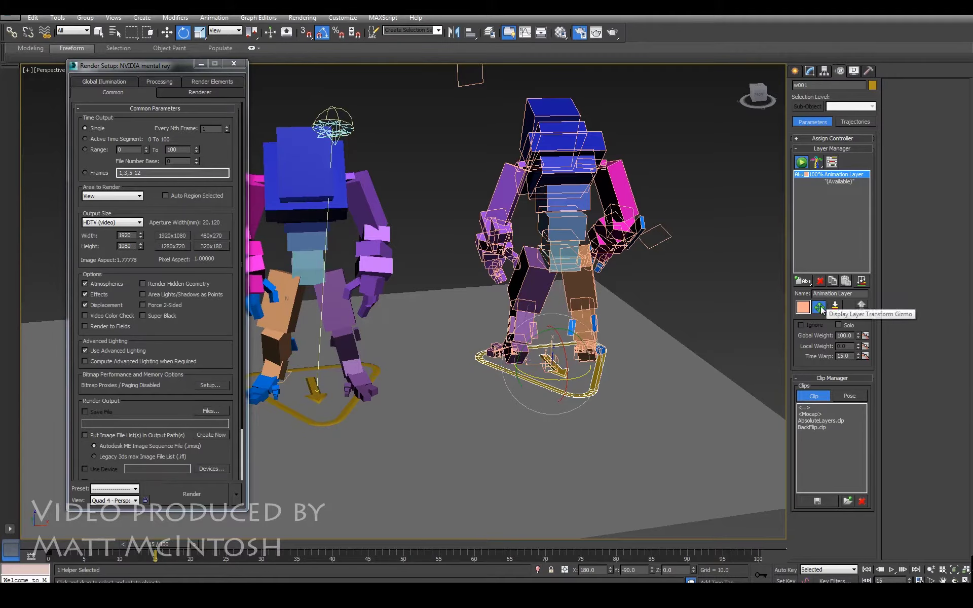
pyautogui.click(681, 327)
# Scrub the animation to frame 100 and view both characters from the front
pyautogui.keyDown('ctrl'); pyautogui.keyDown('alt'); pyautogui.moveTo(557, 286); pyautogui.dragTo(436, 353, button='middle'); pyautogui.keyUp('alt'); pyautogui.keyUp('ctrl')
pyautogui.moveTo(163, 548); pyautogui.dragTo(768, 533)
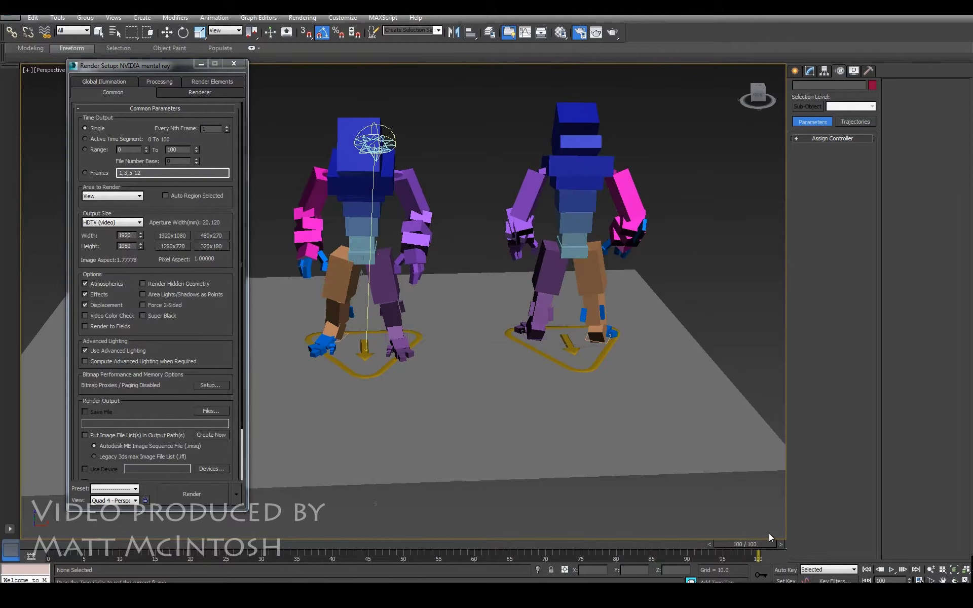
pyautogui.press('e')
pyautogui.moveTo(450, 342)
pyautogui.keyDown('alt'); pyautogui.mouseDown(button='middle')
pyautogui.moveTo(426, 315)
pyautogui.moveTo(419, 341)
pyautogui.moveTo(461, 327)
pyautogui.mouseUp(button='middle'); pyautogui.keyUp('alt')
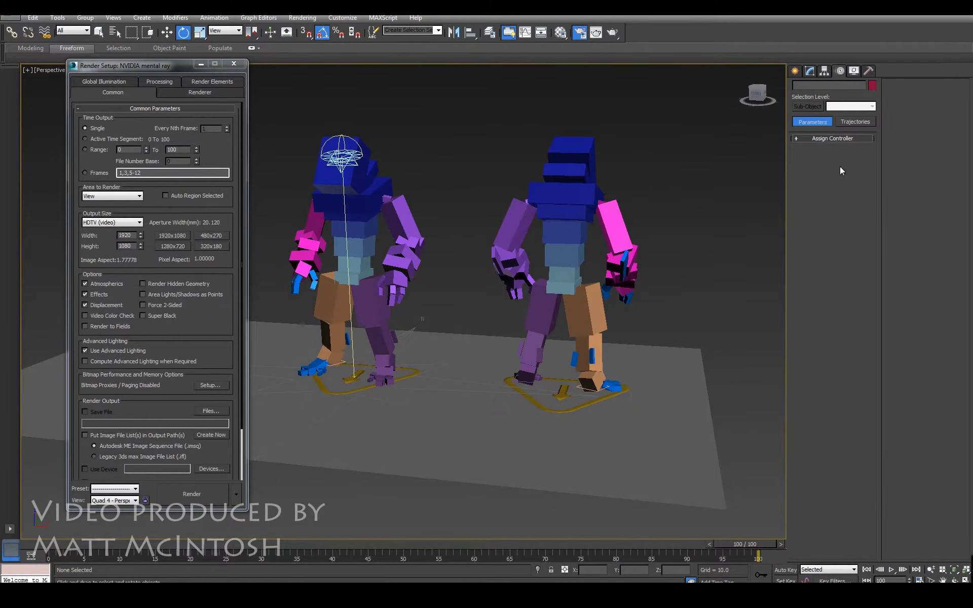
# Create a Target camera aimed between the two characters, and look through it with the framing raised to their torsos
pyautogui.click(796, 71)
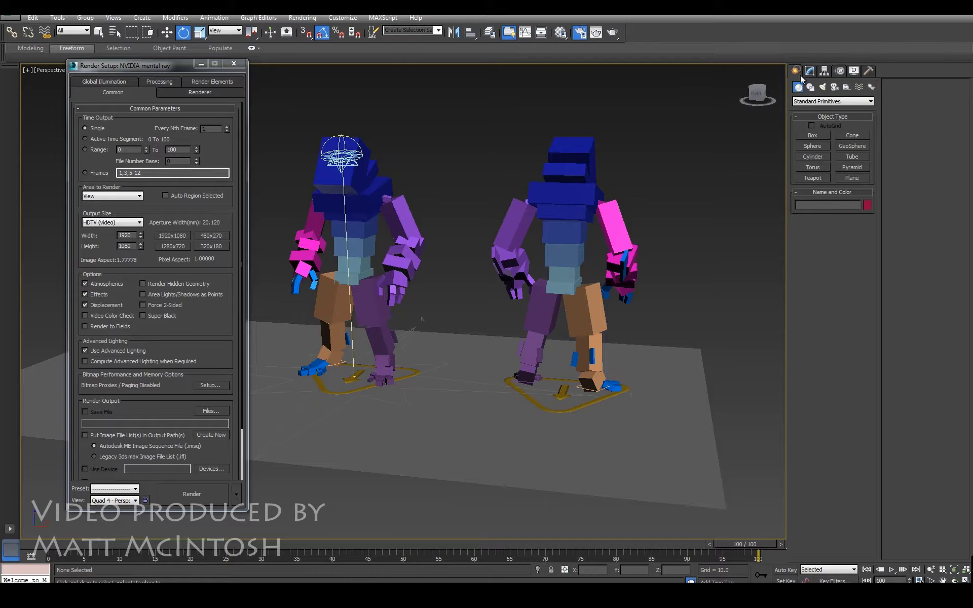
pyautogui.click(834, 87)
pyautogui.click(814, 137)
pyautogui.keyDown('alt'); pyautogui.moveTo(441, 284); pyautogui.dragTo(621, 290, button='middle'); pyautogui.keyUp('alt')
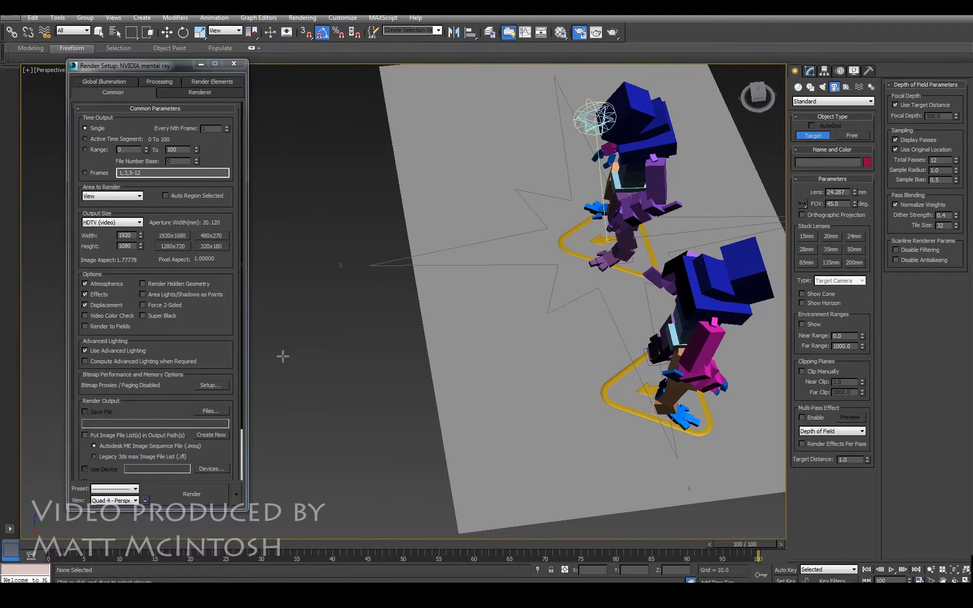
pyautogui.moveTo(282, 356); pyautogui.dragTo(652, 285)
pyautogui.keyDown('alt'); pyautogui.moveTo(434, 327); pyautogui.dragTo(483, 276, button='middle'); pyautogui.keyUp('alt')
pyautogui.press('c')
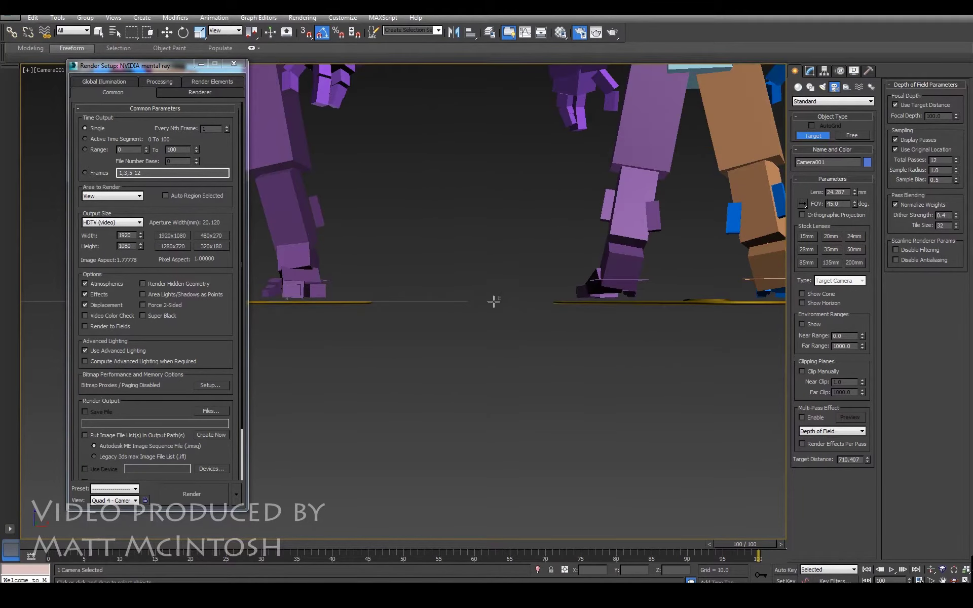
pyautogui.moveTo(506, 175); pyautogui.dragTo(485, 273, button='middle')
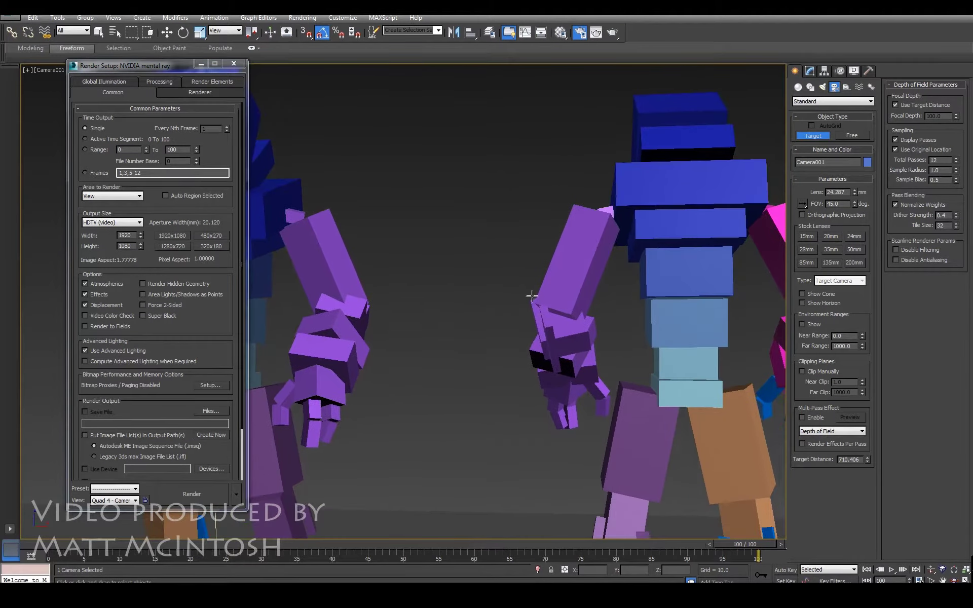
# Close the Render Setup window and switch to the four-viewport layout
pyautogui.click(234, 63)
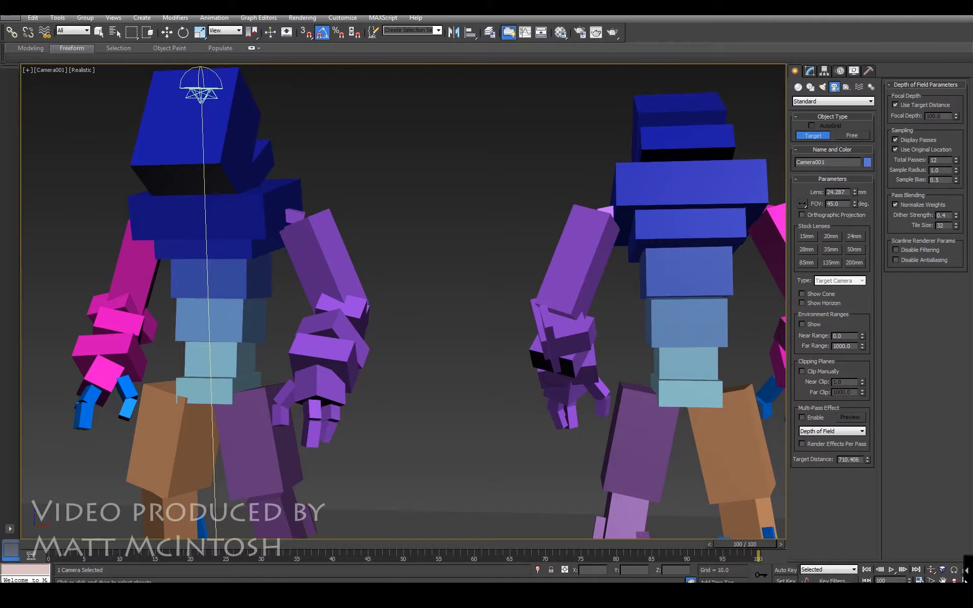
pyautogui.click(956, 580)
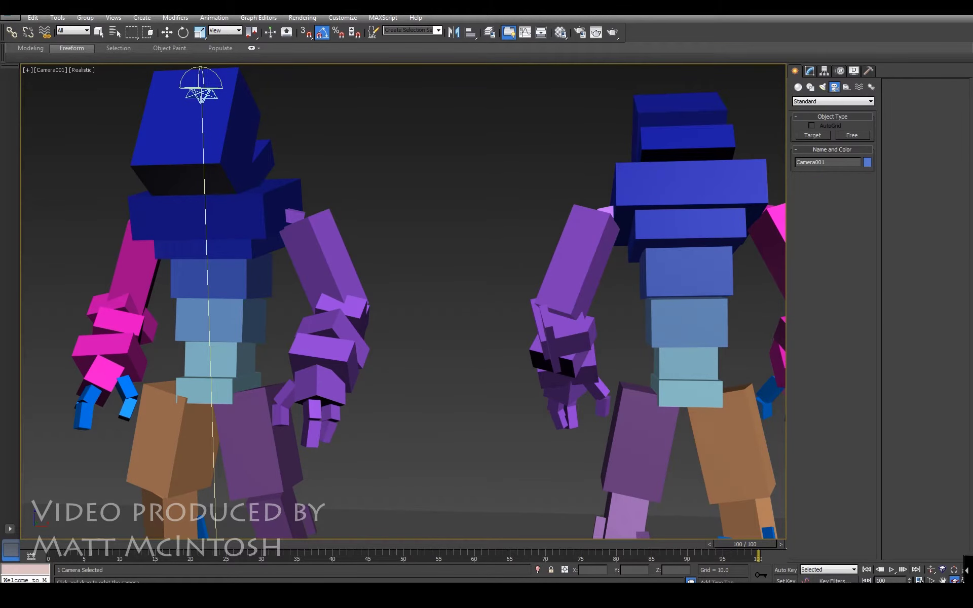
pyautogui.click(965, 571)
# Pull the camera back to about X 659, Y -1108, Z 257 to frame both full characters, and show safe frames
pyautogui.keyDown('ctrl'); pyautogui.keyDown('alt'); pyautogui.moveTo(245, 200); pyautogui.dragTo(276, 183, button='middle'); pyautogui.keyUp('alt'); pyautogui.keyUp('ctrl')
pyautogui.rightClick(330, 200)
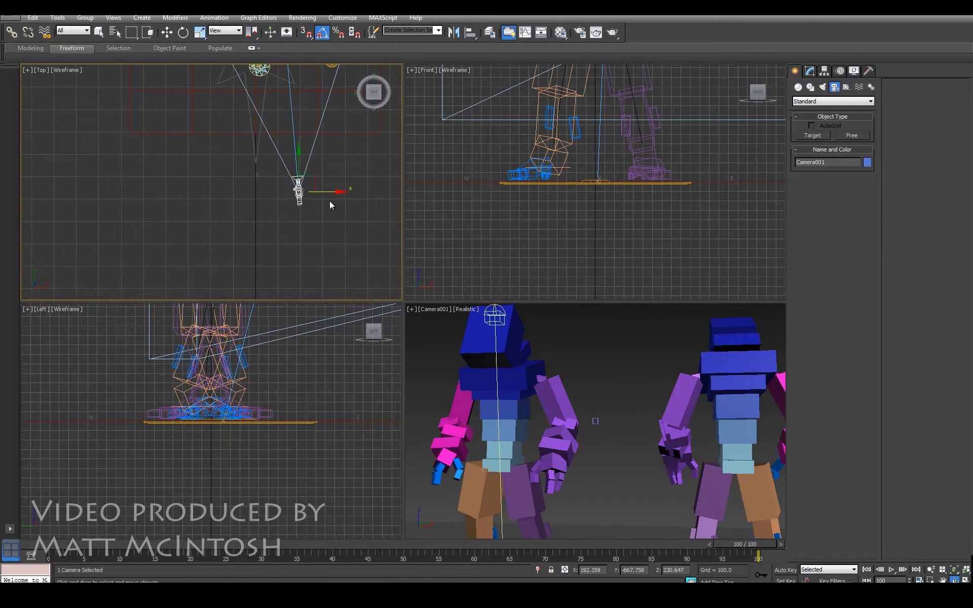
pyautogui.moveTo(328, 213); pyautogui.dragTo(296, 196)
pyautogui.scroll(-6, 551, 151)
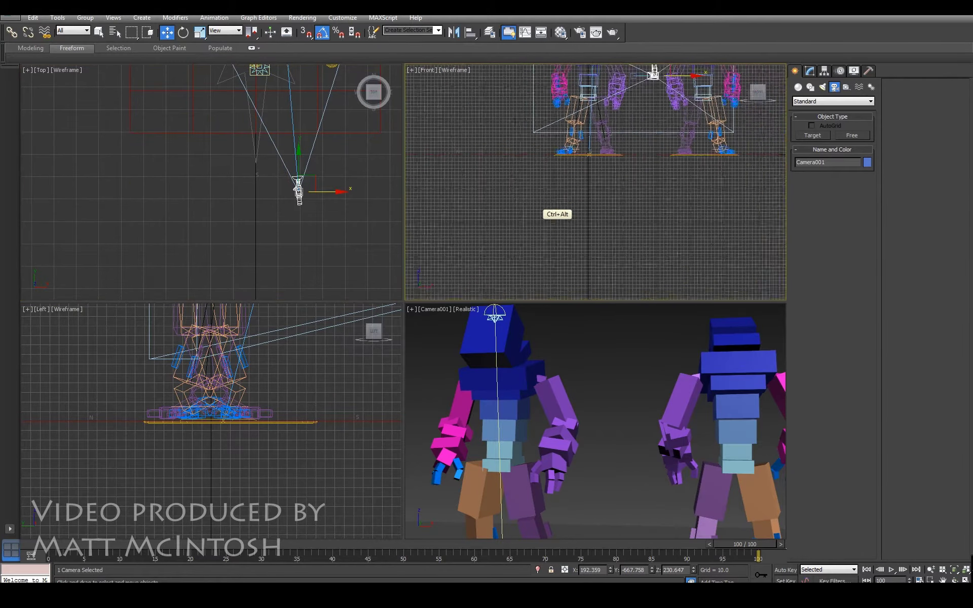
pyautogui.moveTo(616, 148); pyautogui.dragTo(646, 132)
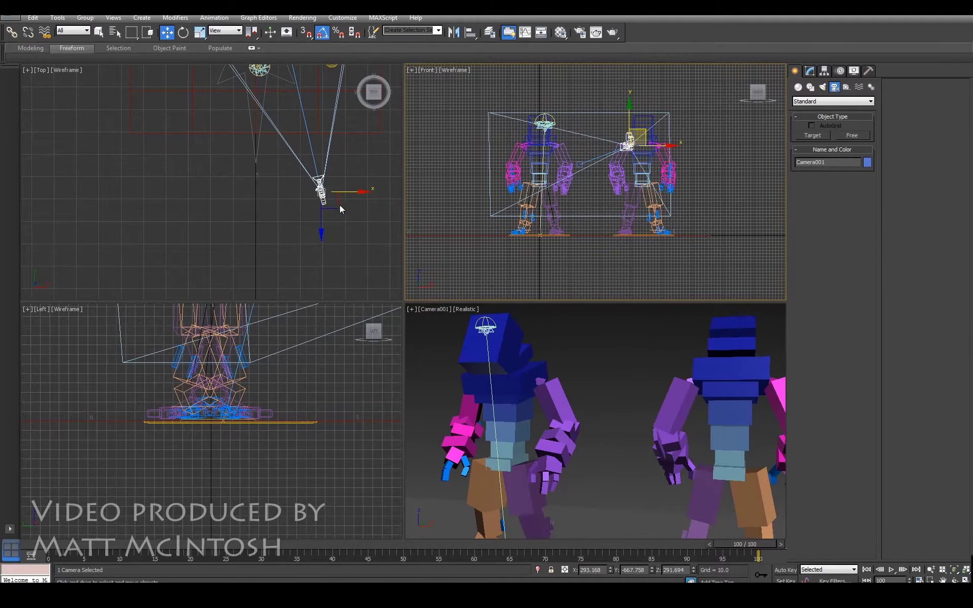
pyautogui.moveTo(334, 206); pyautogui.dragTo(313, 203, button='middle')
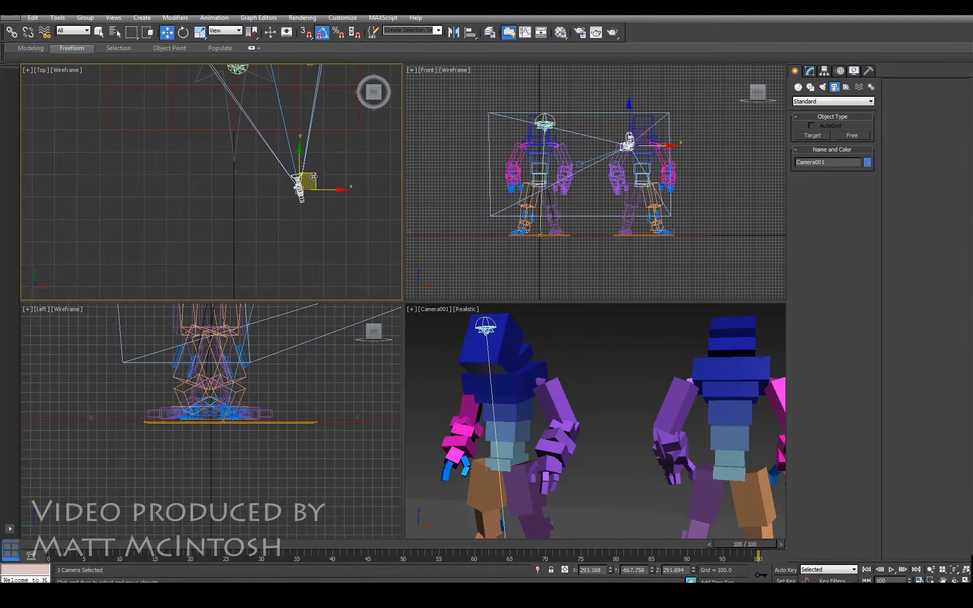
pyautogui.moveTo(313, 176); pyautogui.dragTo(386, 280)
pyautogui.moveTo(581, 368); pyautogui.dragTo(569, 360, button='middle')
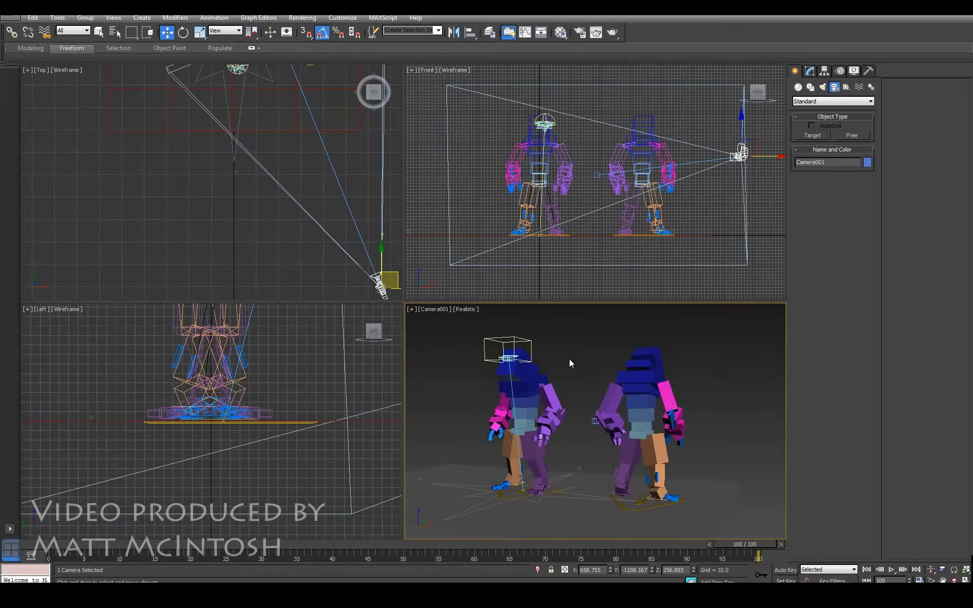
pyautogui.hotkey('shift', 'f')
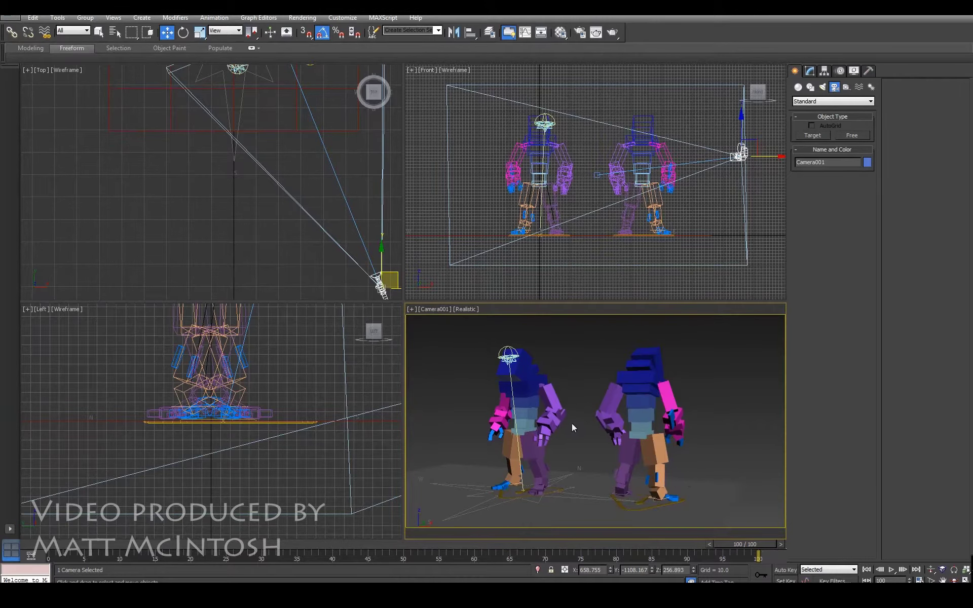
# Shift the ground plane slightly to about X 11, Y -34
pyautogui.click(639, 235)
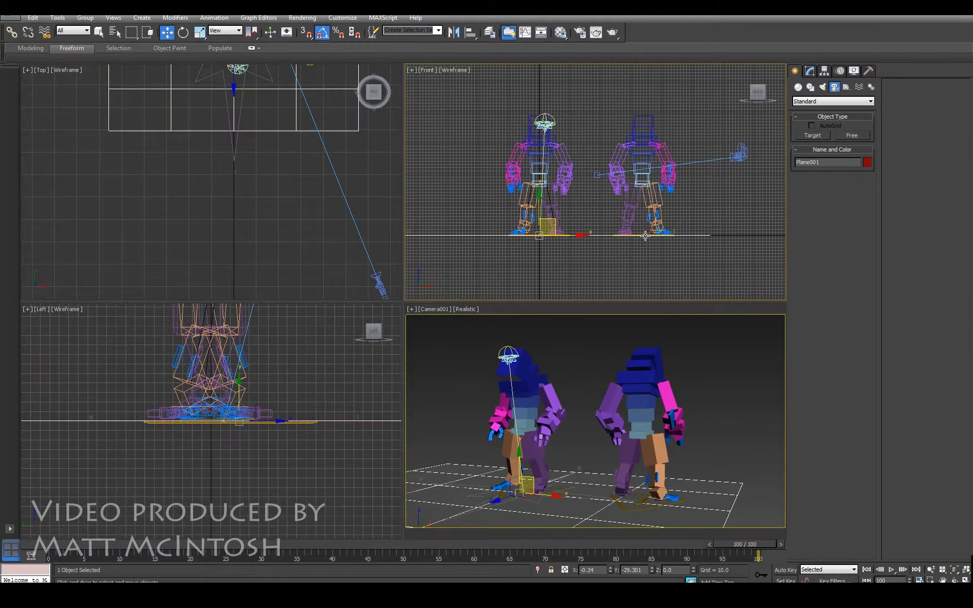
pyautogui.click(648, 236)
pyautogui.moveTo(628, 510); pyautogui.dragTo(636, 511)
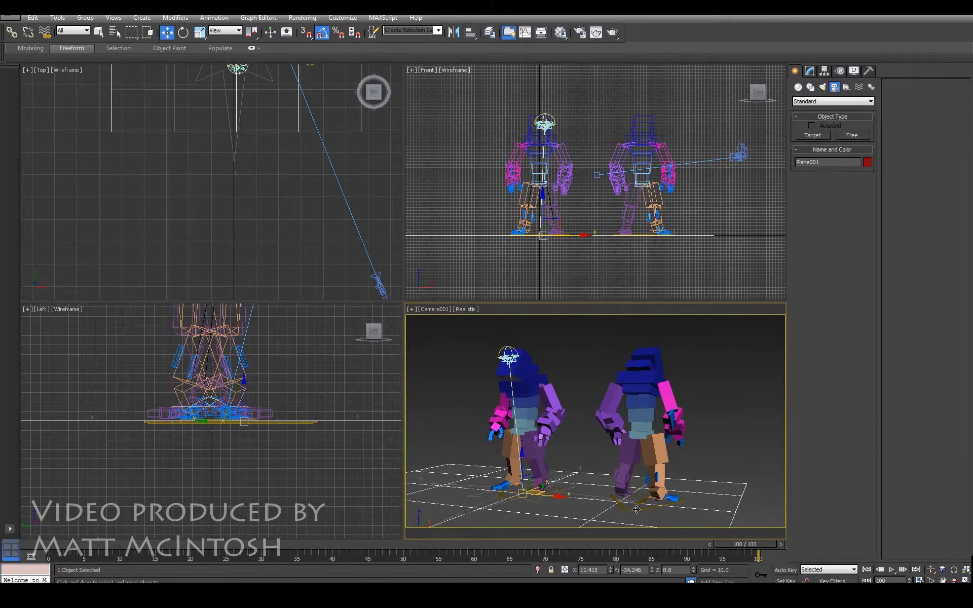
# Try moving the copied character's base helper along the X axis, and undo the move
pyautogui.click(636, 510)
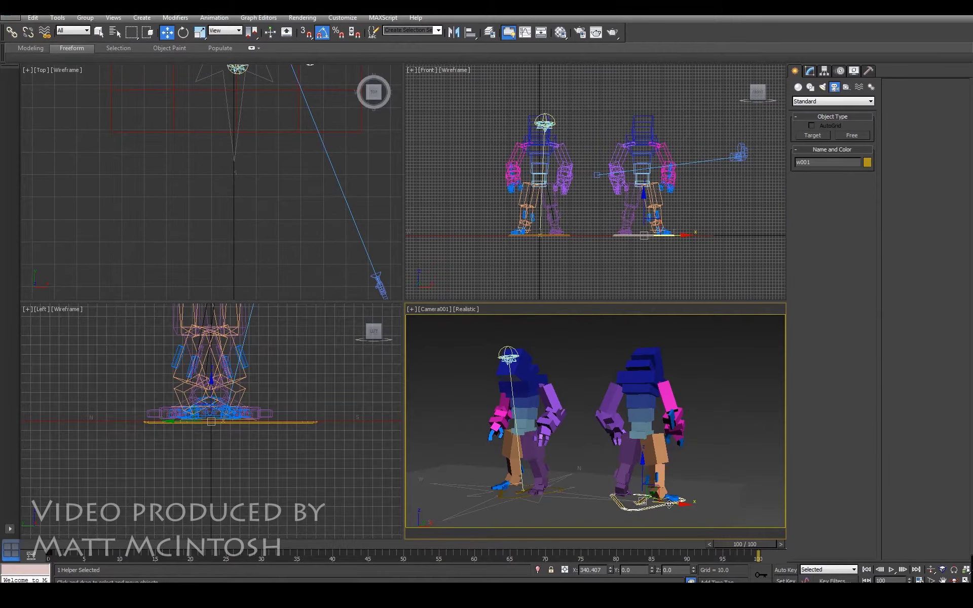
pyautogui.moveTo(669, 504); pyautogui.dragTo(689, 506)
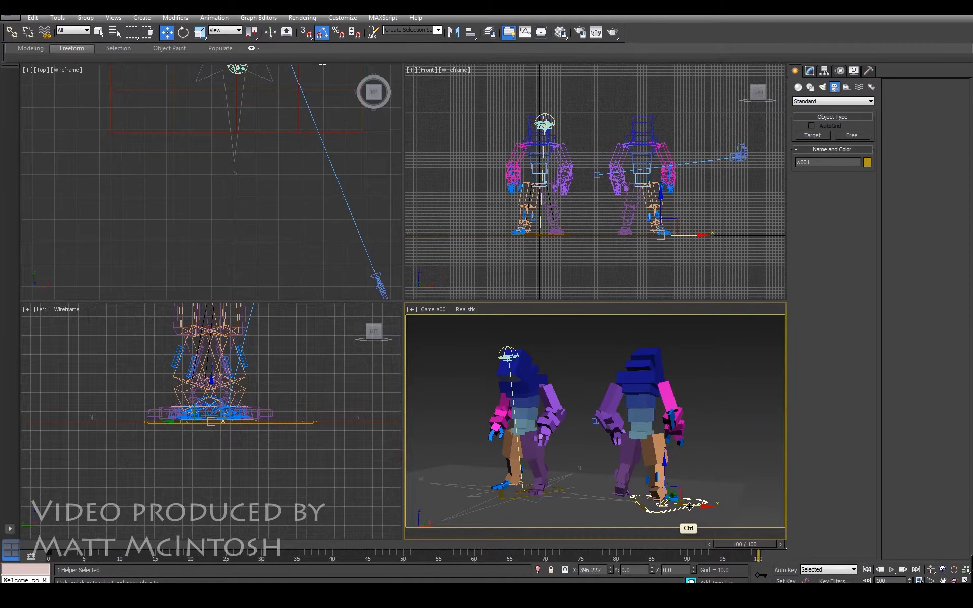
pyautogui.hotkey('ctrl', 'z')
# Lower the camera slightly to reframe both characters, render the camera view, and close the rendered image
pyautogui.moveTo(675, 448); pyautogui.dragTo(665, 416, button='middle')
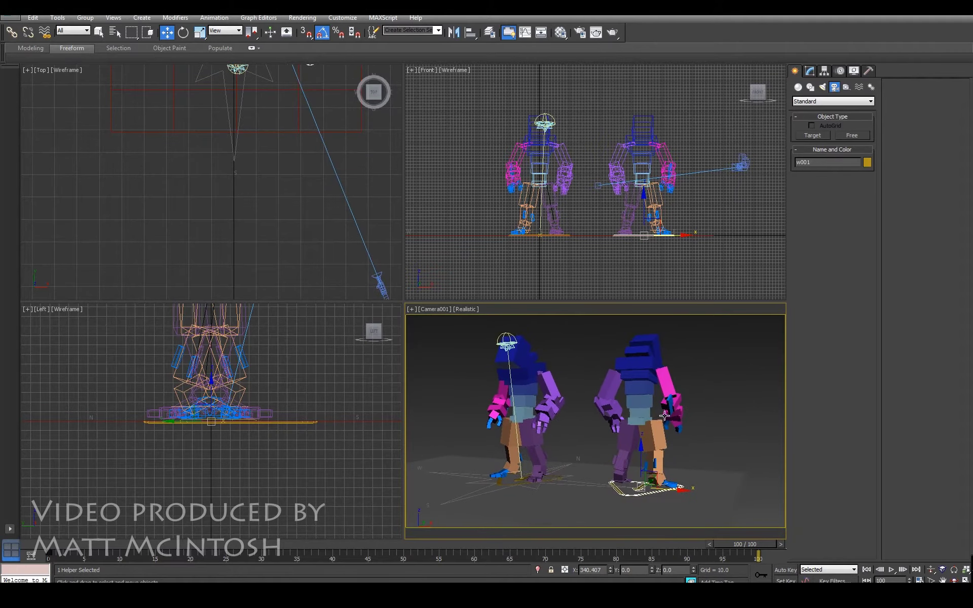
pyautogui.click(618, 32)
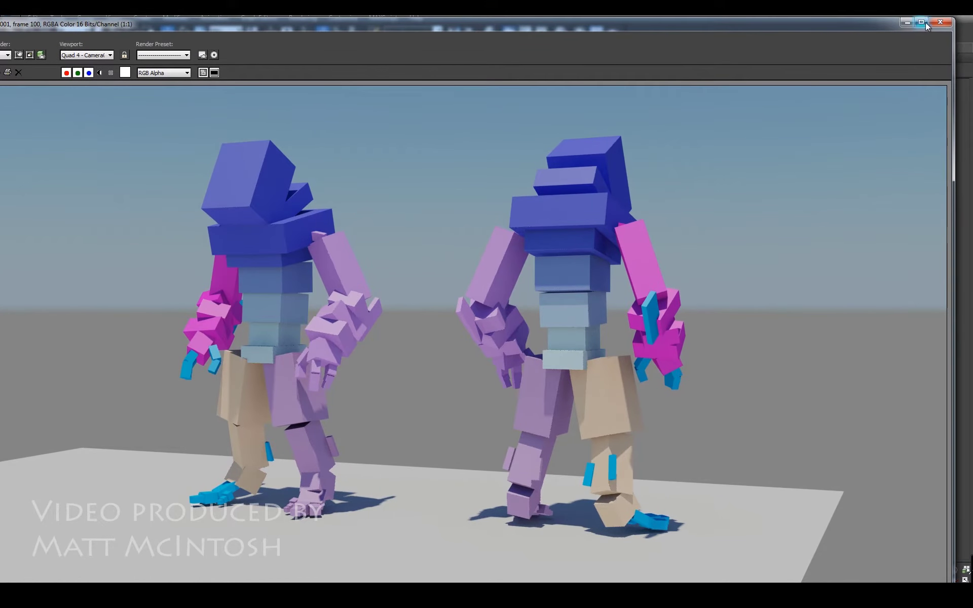
pyautogui.click(939, 22)
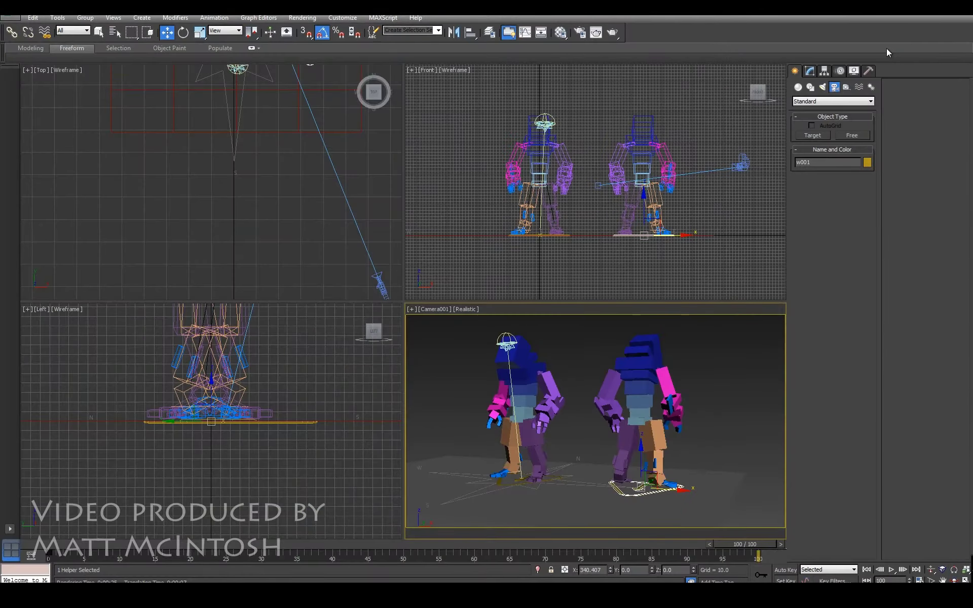
# Set the render output to save a Targa image named test in the renderoutput folder, accepting 32 bits per pixel with compression
pyautogui.click(559, 31)
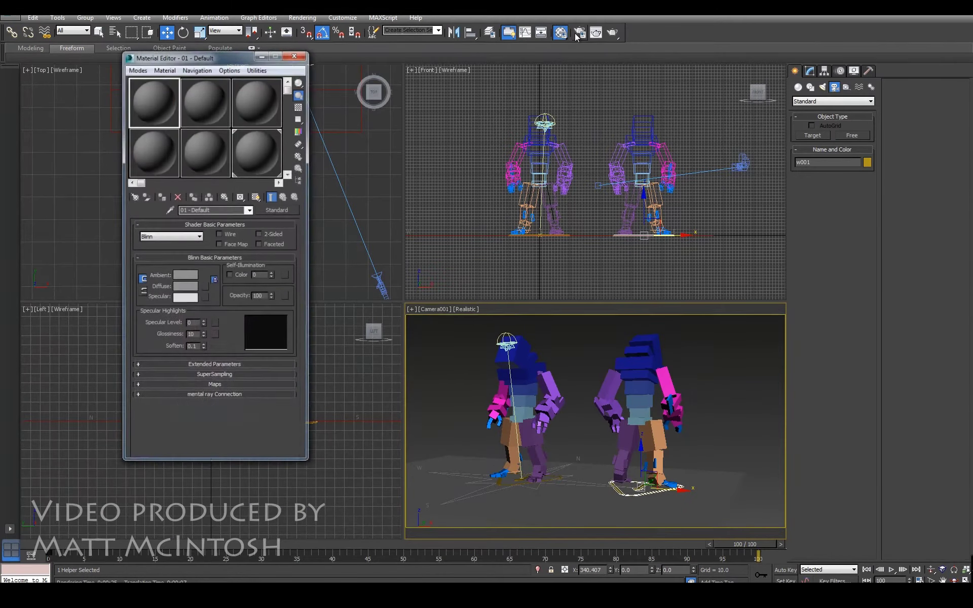
pyautogui.click(296, 54)
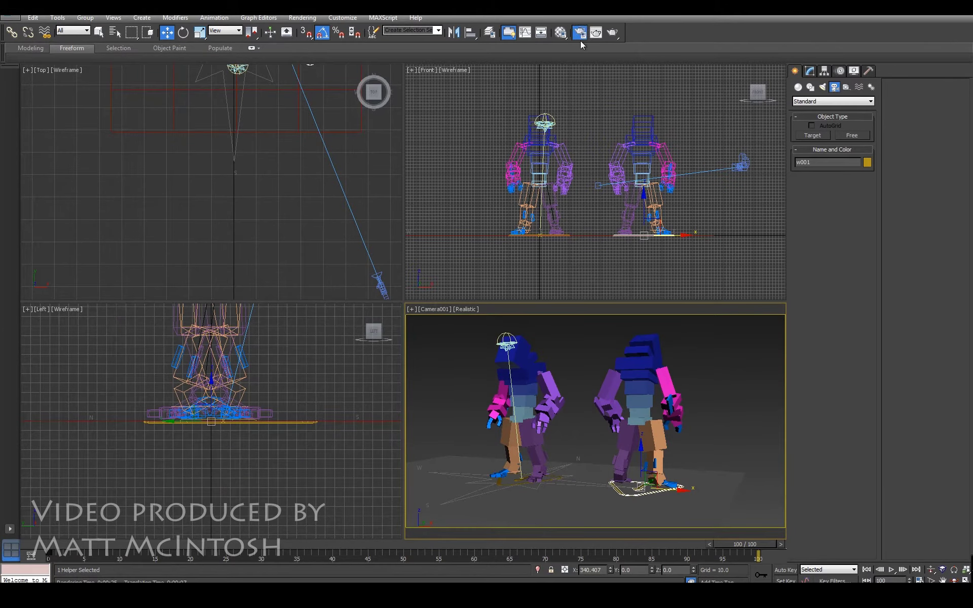
pyautogui.click(579, 35)
pyautogui.moveTo(158, 66); pyautogui.dragTo(572, 56)
pyautogui.moveTo(615, 337); pyautogui.dragTo(609, 259)
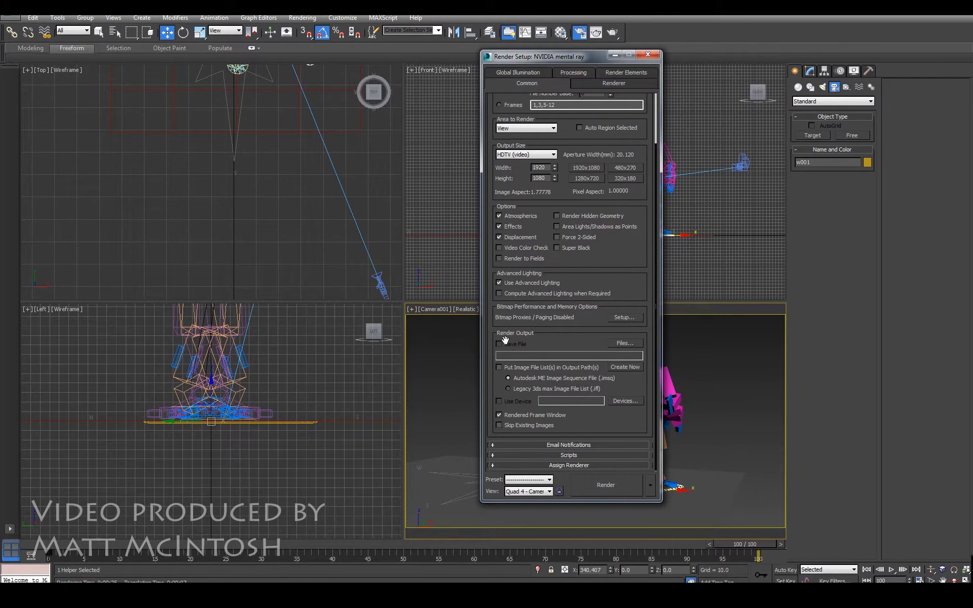
pyautogui.click(622, 343)
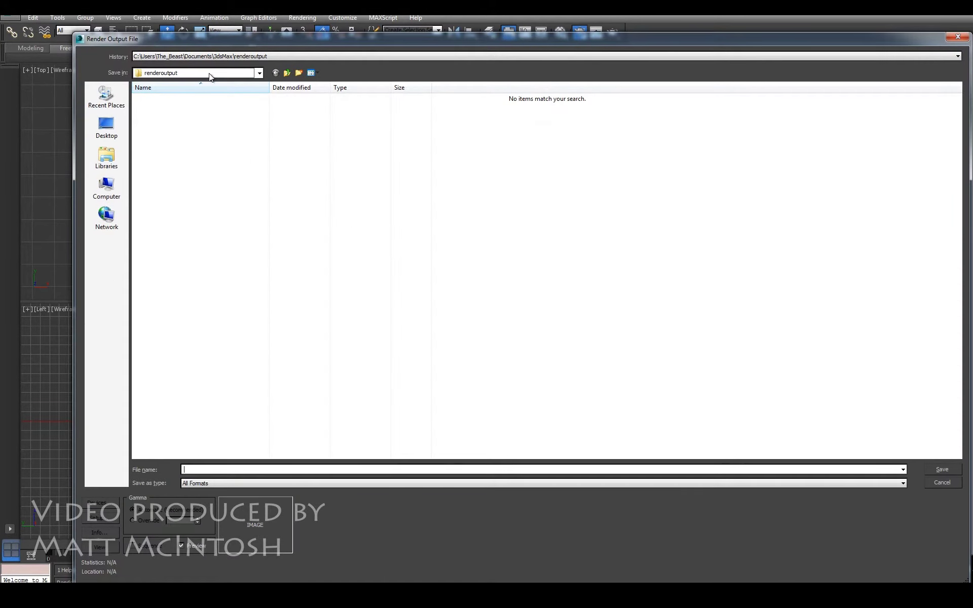
pyautogui.click(208, 73)
pyautogui.click(183, 140)
pyautogui.click(278, 482)
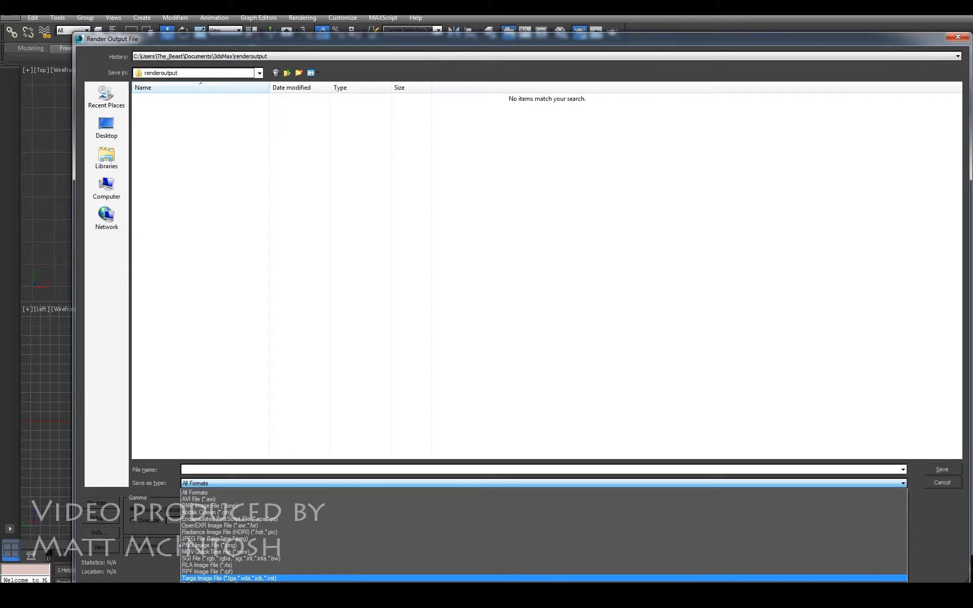
pyautogui.click(212, 578)
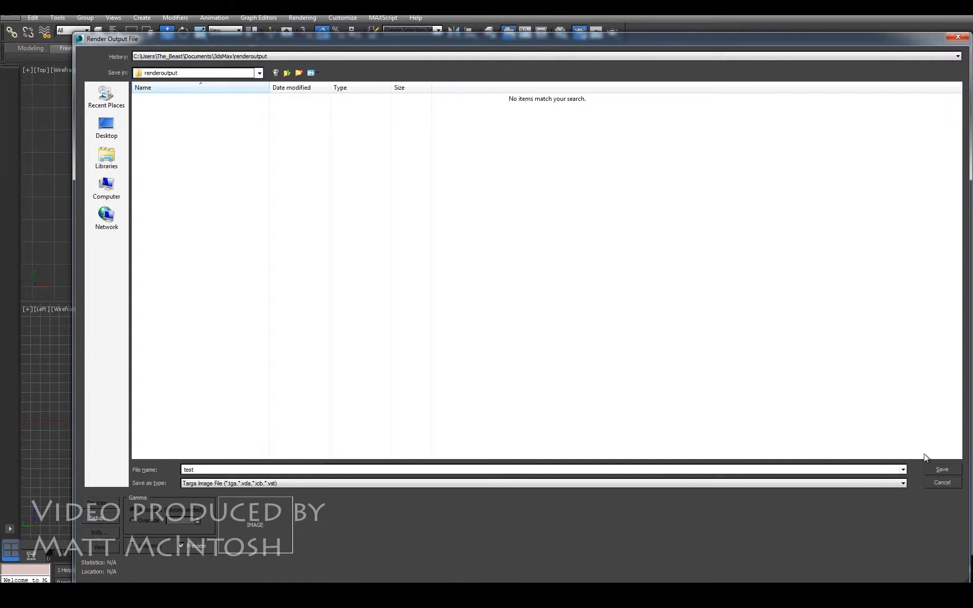
pyautogui.click(940, 468)
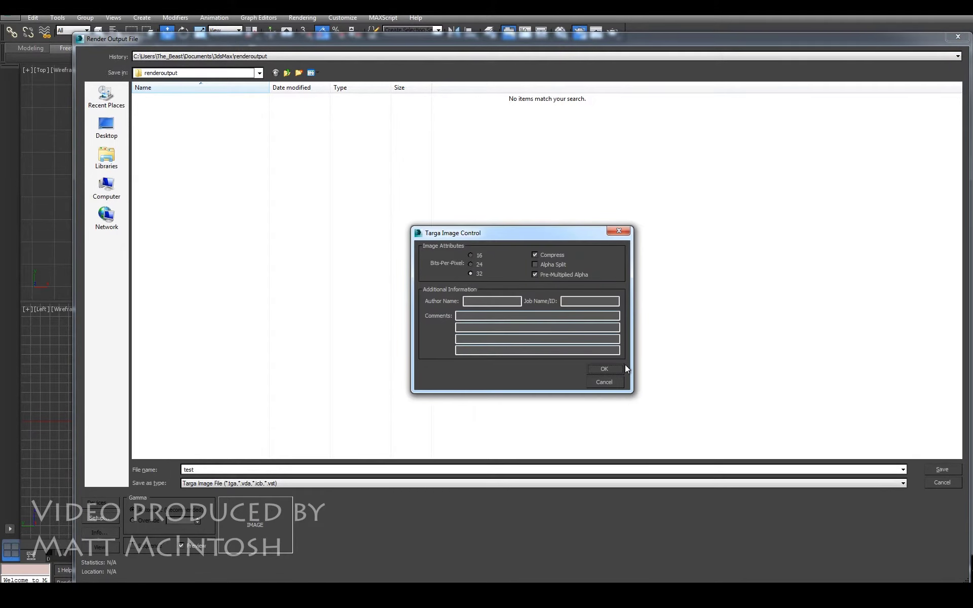
pyautogui.click(604, 368)
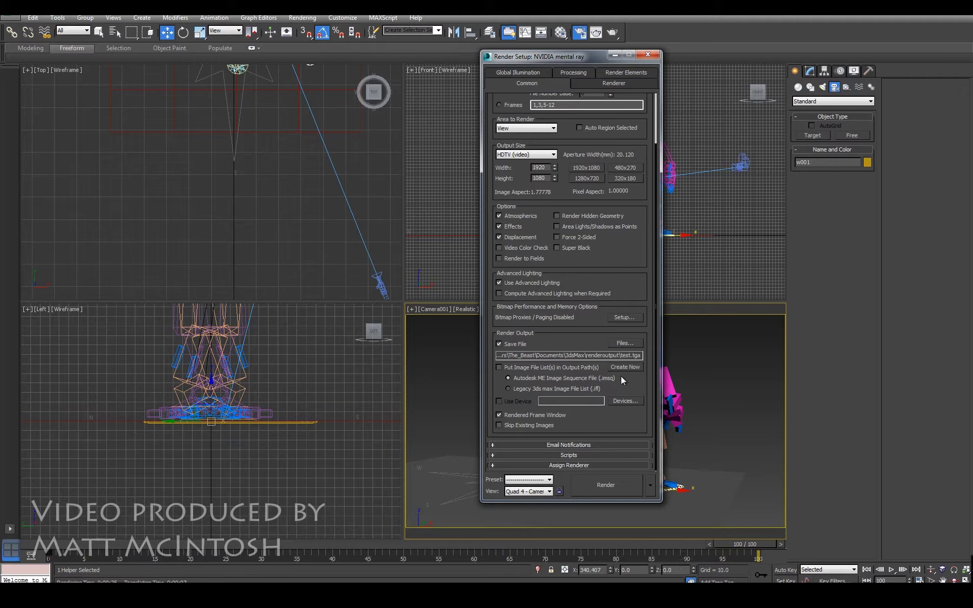
pyautogui.click(648, 54)
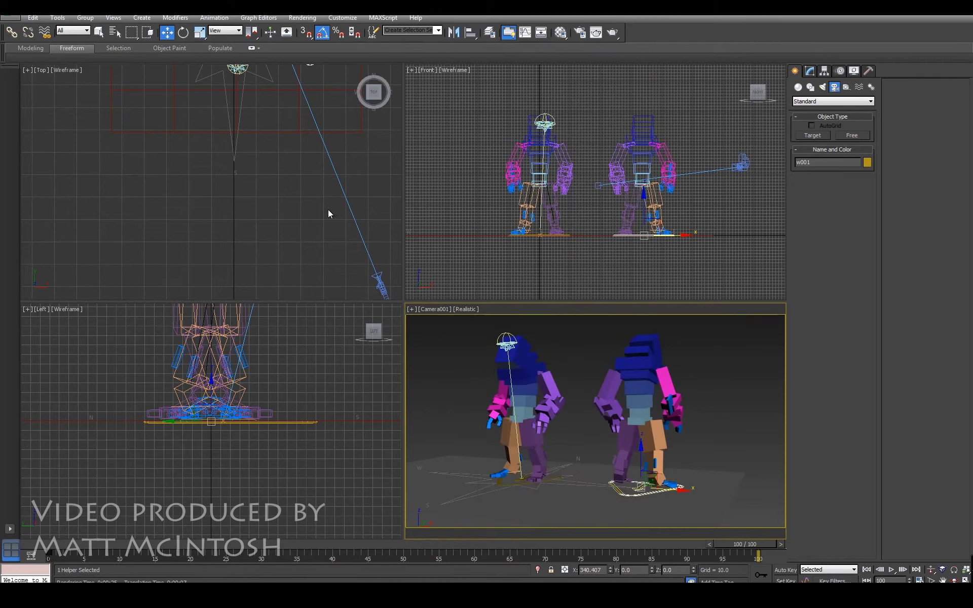
# Create a "MAX Text" text spline above the two characters in the Front view
pyautogui.scroll(-3, 326, 224)
pyautogui.moveTo(320, 226); pyautogui.dragTo(245, 231, button='middle')
pyautogui.scroll(1, 245, 231)
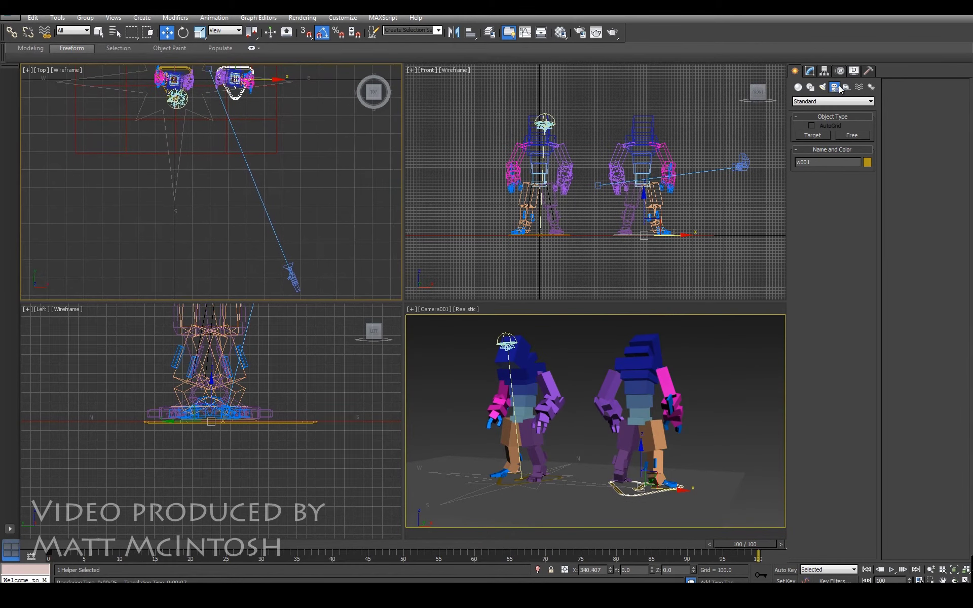
pyautogui.click(798, 87)
pyautogui.click(810, 88)
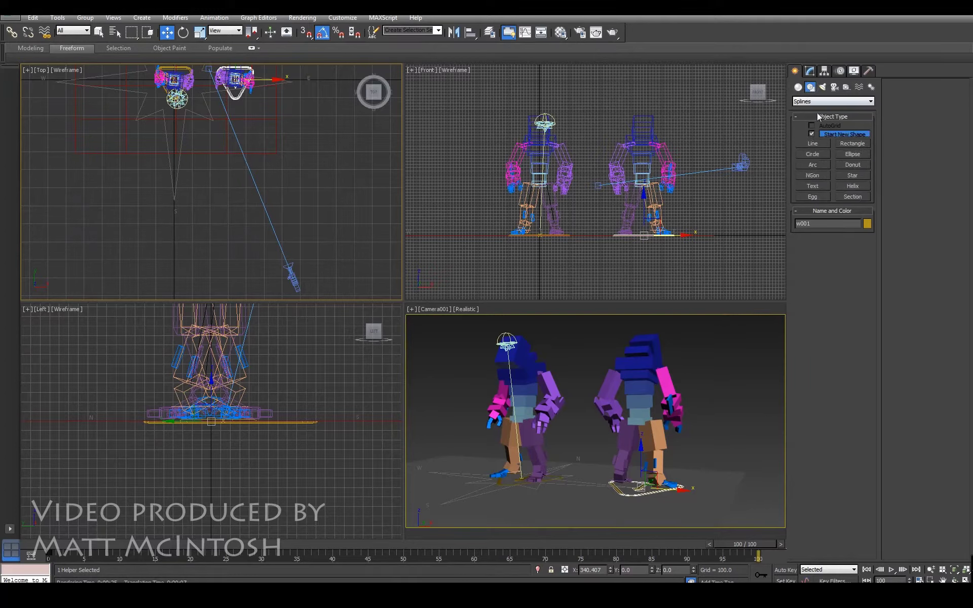
pyautogui.click(813, 186)
pyautogui.click(531, 105)
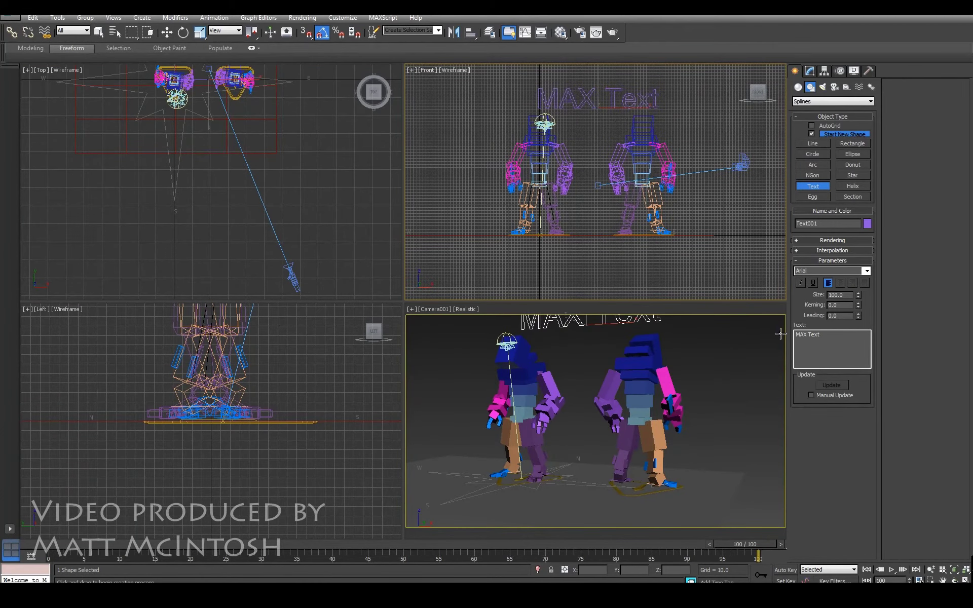
pyautogui.rightClick(605, 196)
# Move the text toward the camera in the Top view, to about X 471, Y -761
pyautogui.scroll(-2, 575, 139)
pyautogui.moveTo(582, 126); pyautogui.dragTo(540, 183, button='middle')
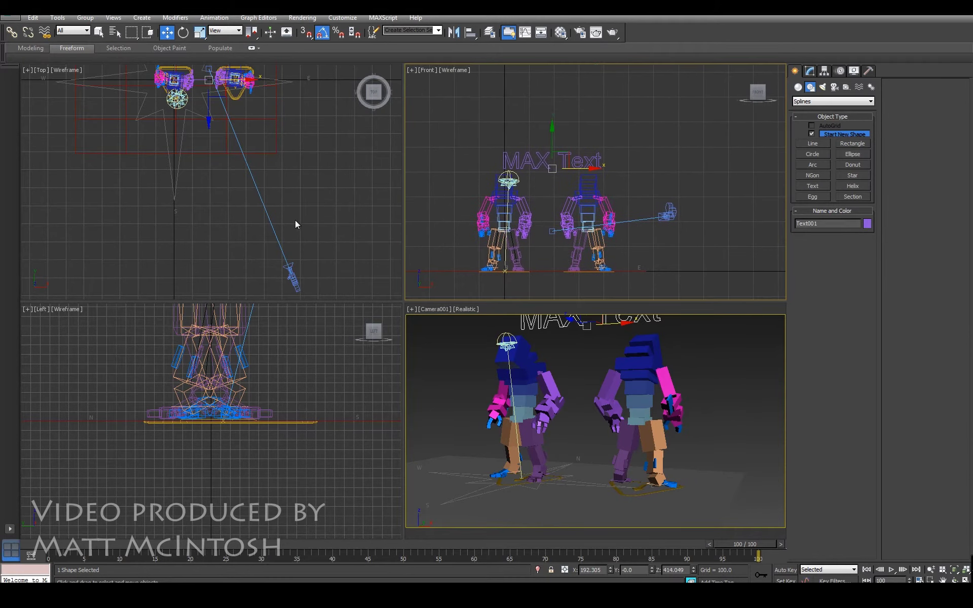
pyautogui.scroll(-3, 295, 220)
pyautogui.moveTo(268, 133); pyautogui.dragTo(236, 167, button='middle')
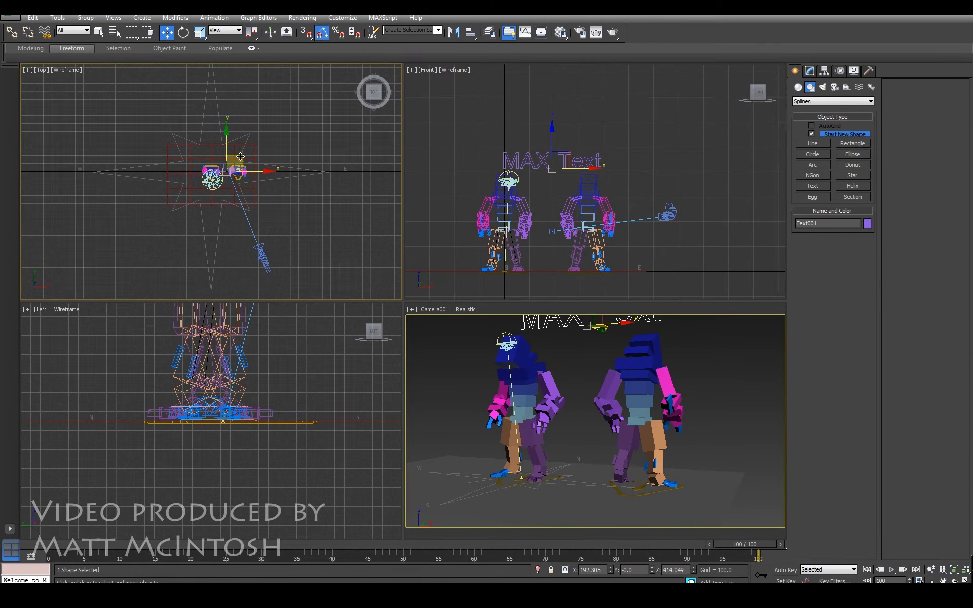
pyautogui.moveTo(241, 156); pyautogui.dragTo(288, 213)
pyautogui.press('e')
pyautogui.press('w')
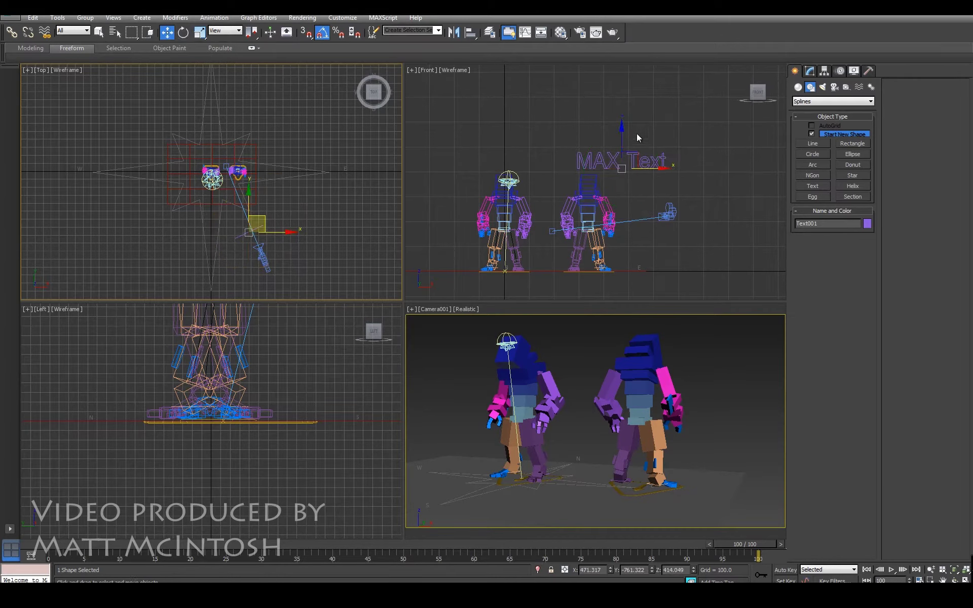
# Lower the text to the characters' feet and adjust its distance from the camera, ending at about X 445, Y -583, Z 69
pyautogui.click(622, 134)
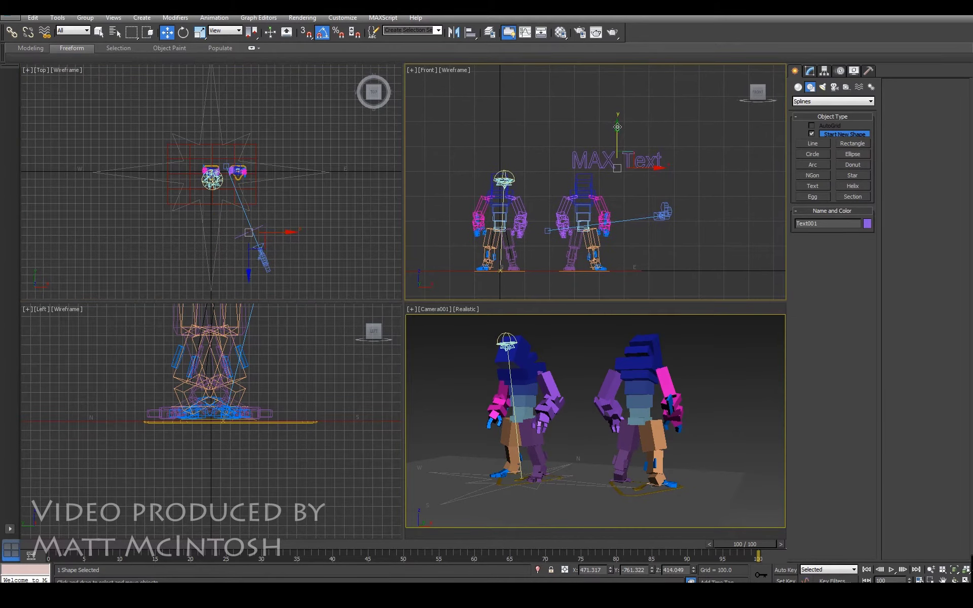
pyautogui.moveTo(623, 133); pyautogui.dragTo(607, 205)
pyautogui.moveTo(274, 220); pyautogui.dragTo(318, 207, button='middle')
pyautogui.moveTo(308, 207); pyautogui.dragTo(306, 192)
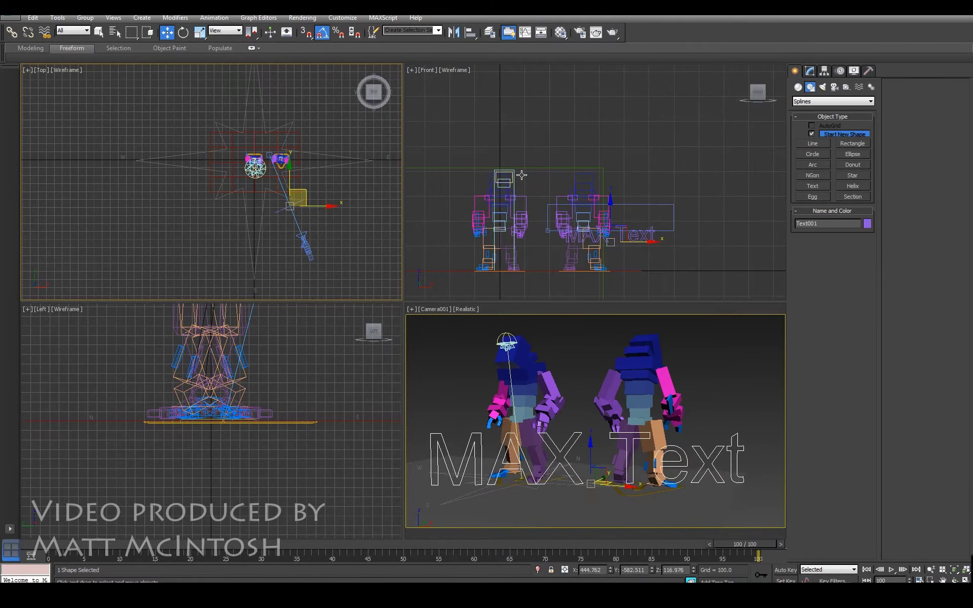
pyautogui.moveTo(595, 178); pyautogui.dragTo(592, 161, button='middle')
pyautogui.moveTo(610, 184); pyautogui.dragTo(602, 199)
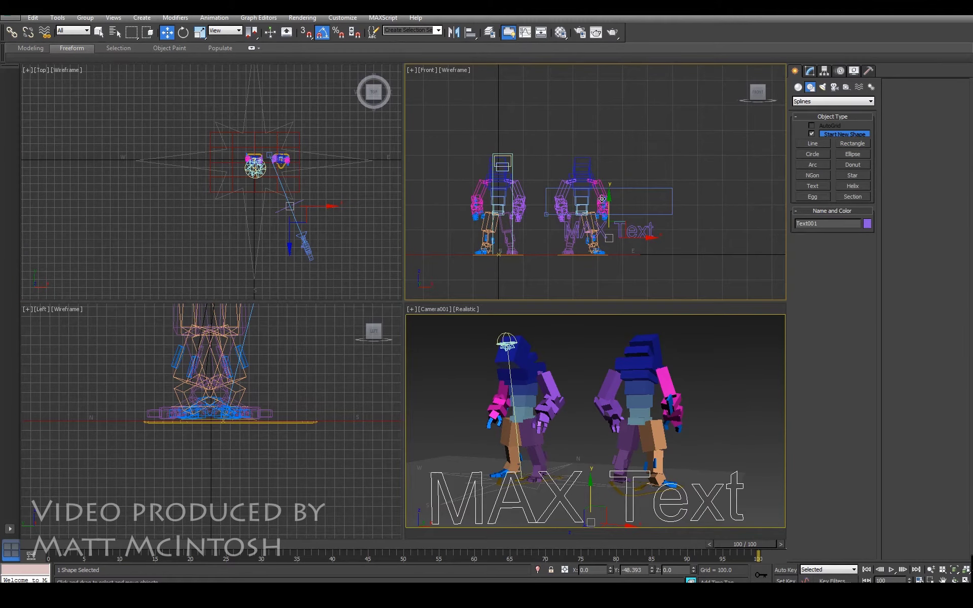
# Add an Extrude modifier to the text with an amount of 4.5
pyautogui.click(809, 70)
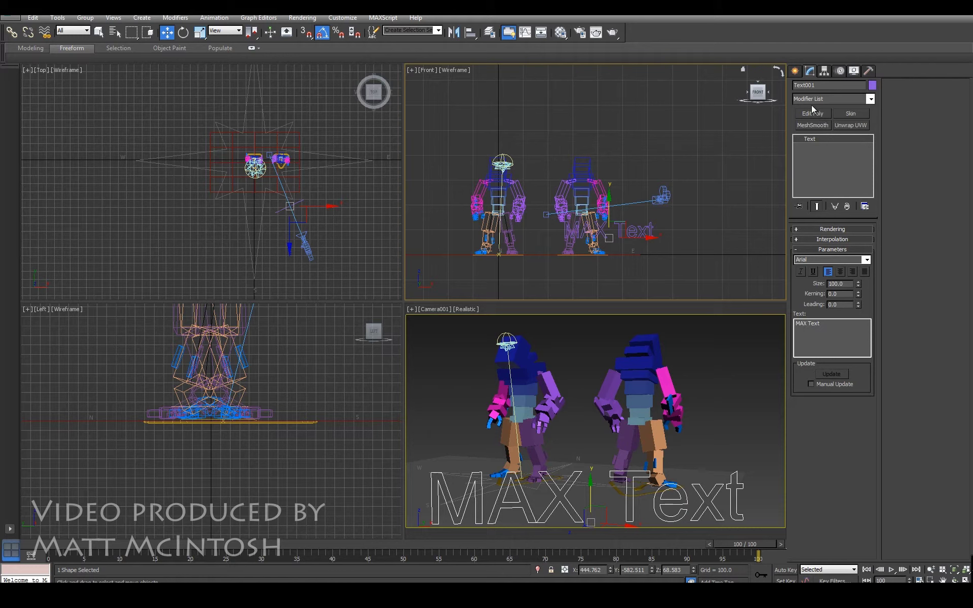
pyautogui.click(824, 99)
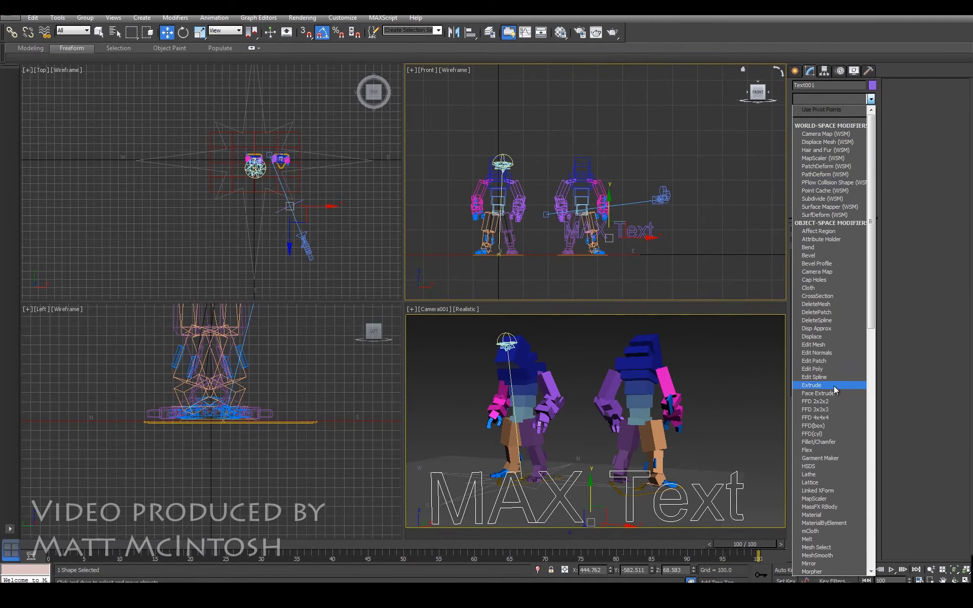
pyautogui.click(813, 386)
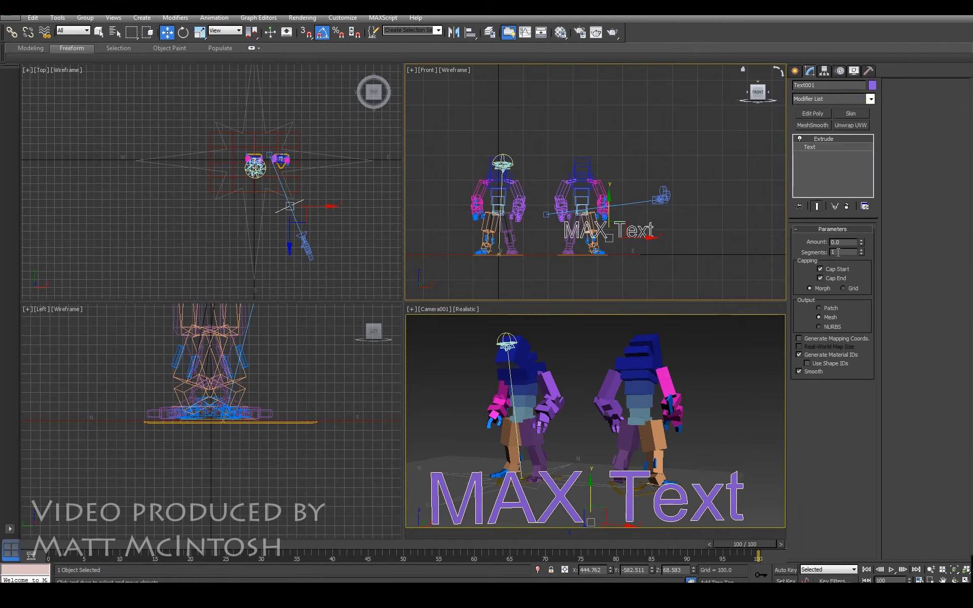
pyautogui.moveTo(861, 242); pyautogui.dragTo(858, 238)
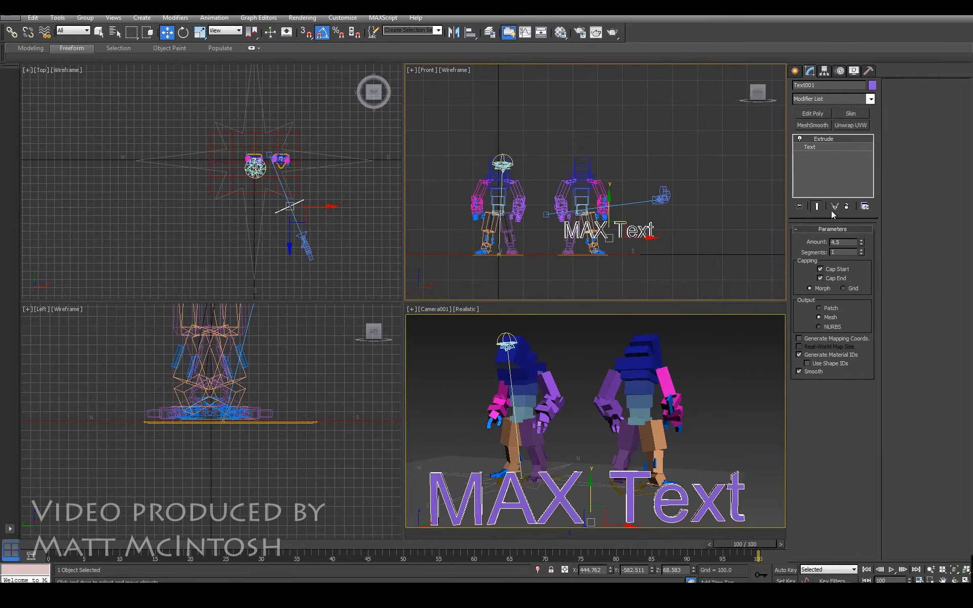
# Reduce the text size to 60 and set the text's object color to black
pyautogui.click(811, 147)
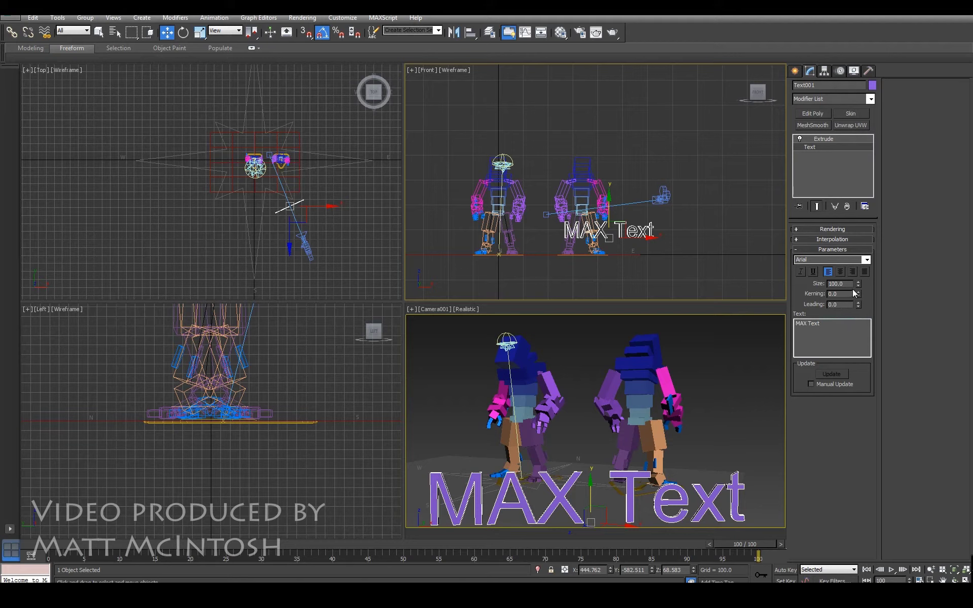
pyautogui.moveTo(858, 283); pyautogui.dragTo(850, 304)
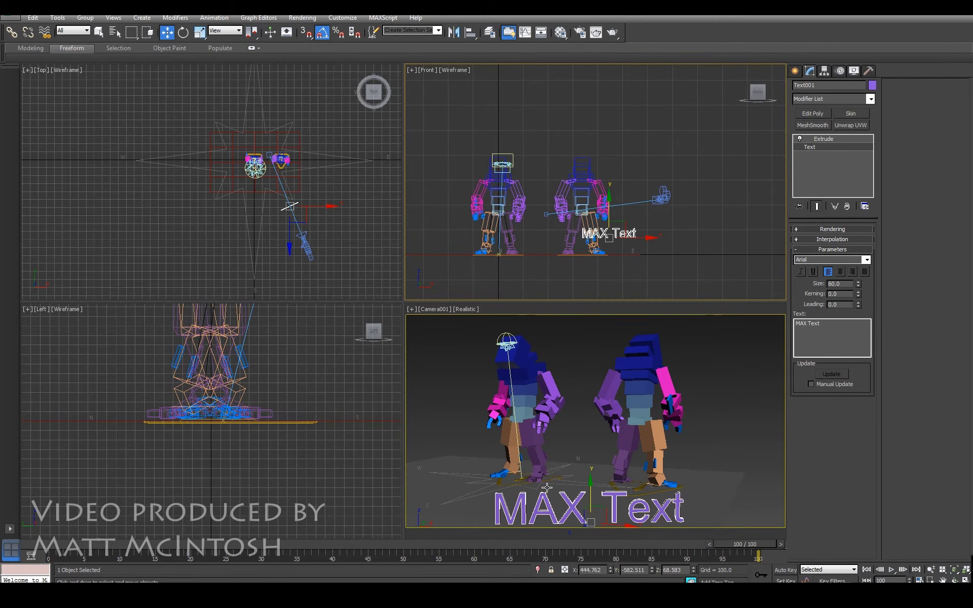
pyautogui.click(872, 86)
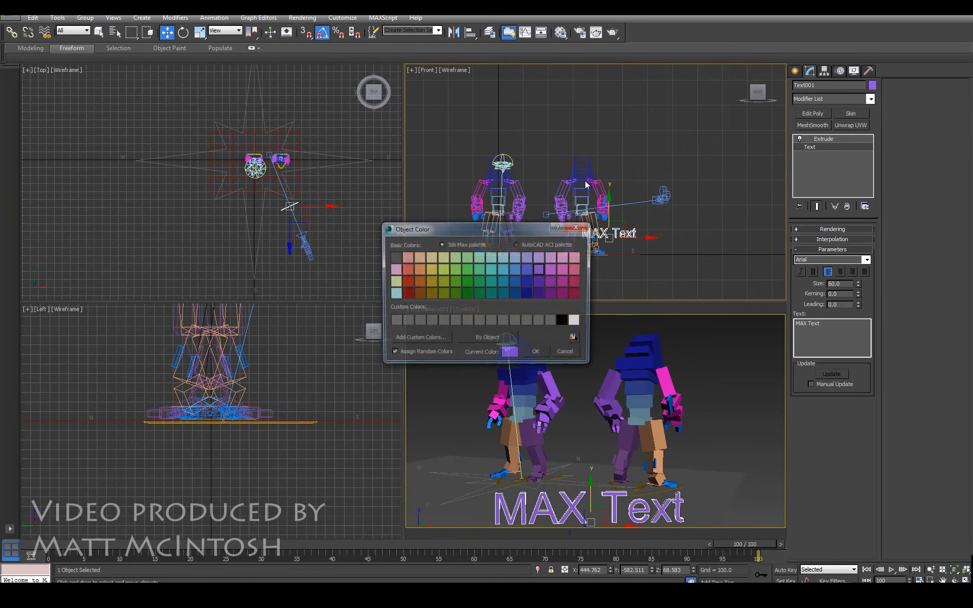
pyautogui.click(563, 320)
pyautogui.click(537, 354)
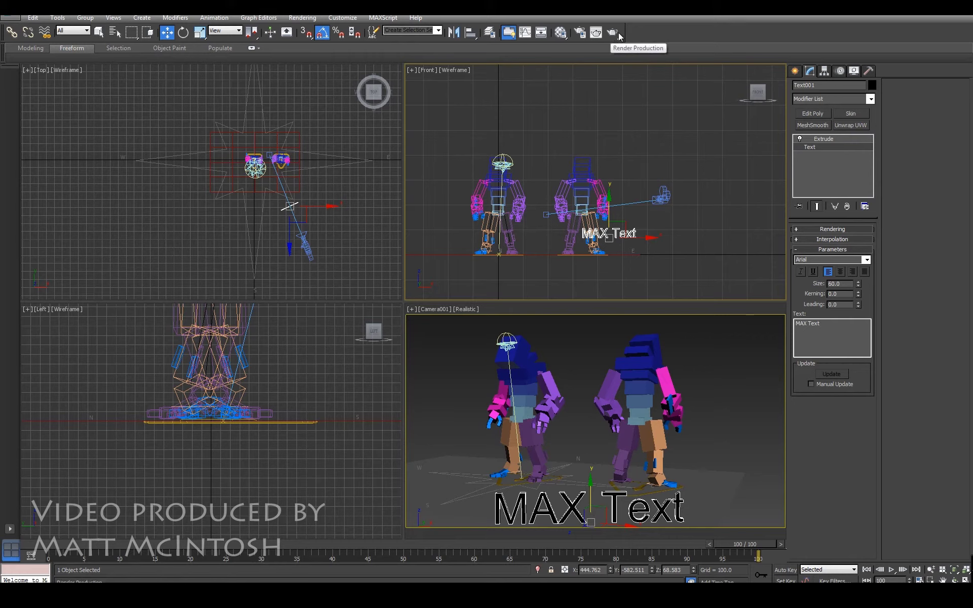
# Shift the camera framing slightly, render the characters with the text, inspect the image, and close the rendered frame window
pyautogui.moveTo(593, 466); pyautogui.dragTo(587, 463, button='middle')
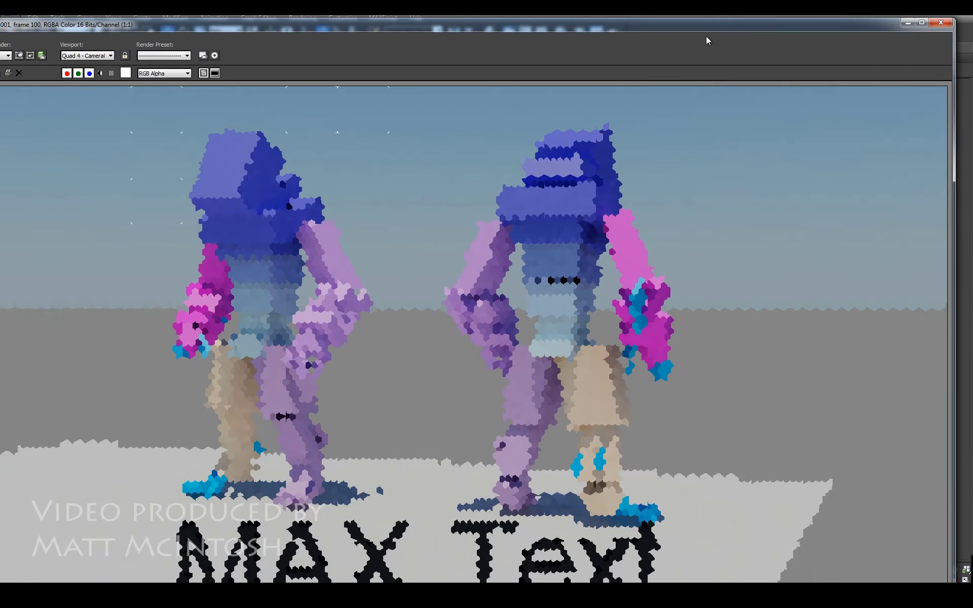
pyautogui.moveTo(676, 27); pyautogui.dragTo(704, 7)
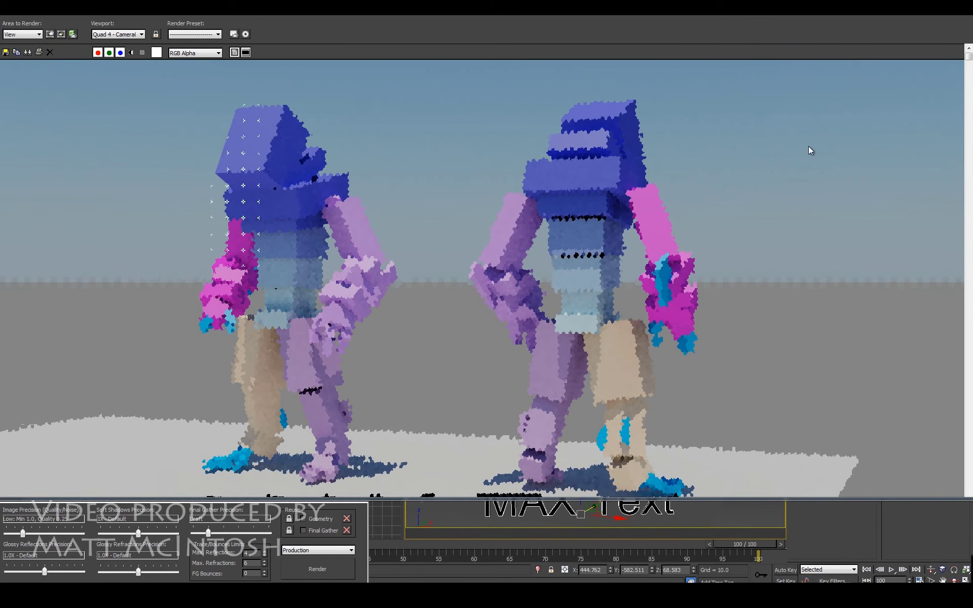
pyautogui.moveTo(969, 60); pyautogui.dragTo(932, 389)
pyautogui.scroll(-3, 907, 304)
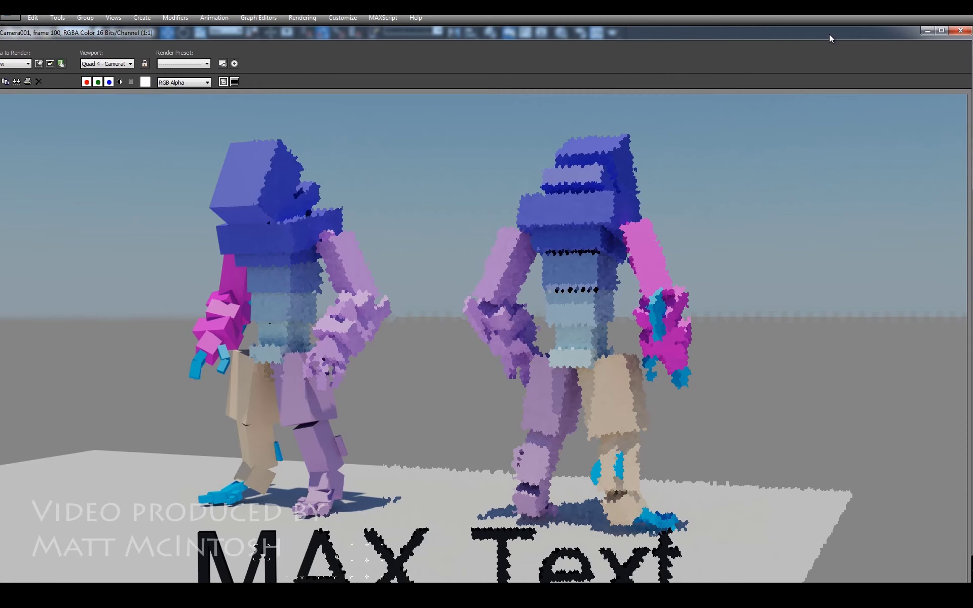
pyautogui.doubleClick(831, 37)
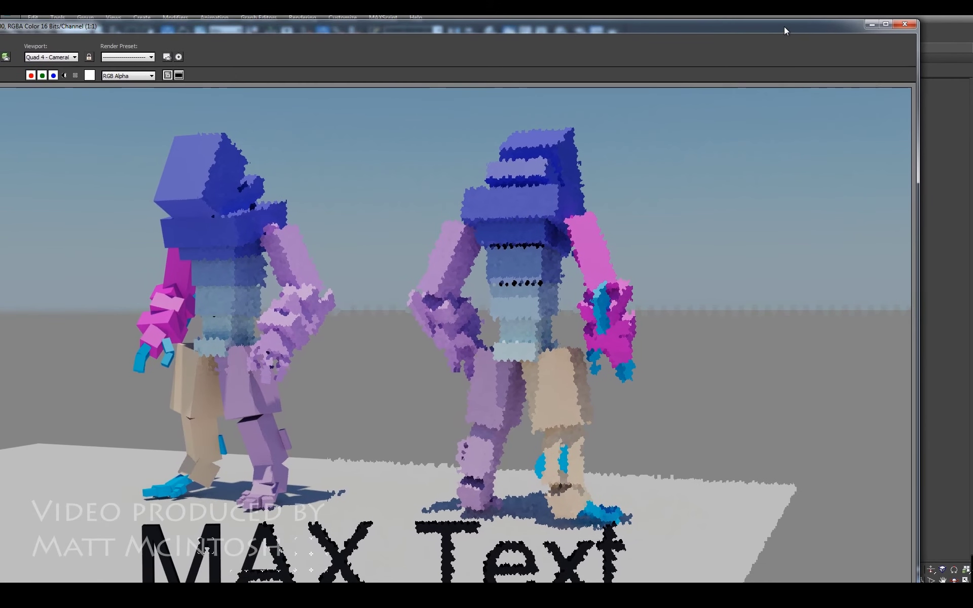
pyautogui.click(905, 25)
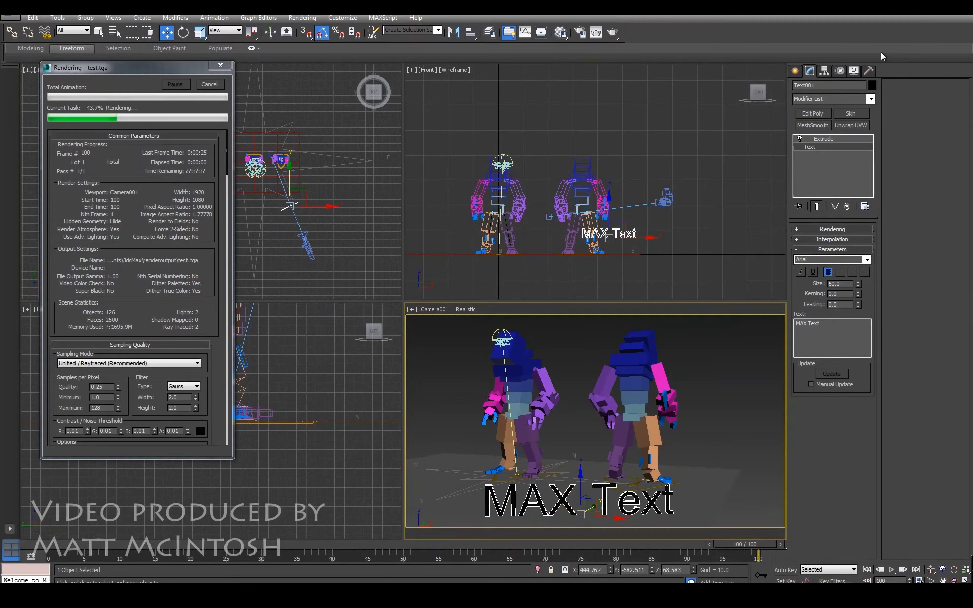